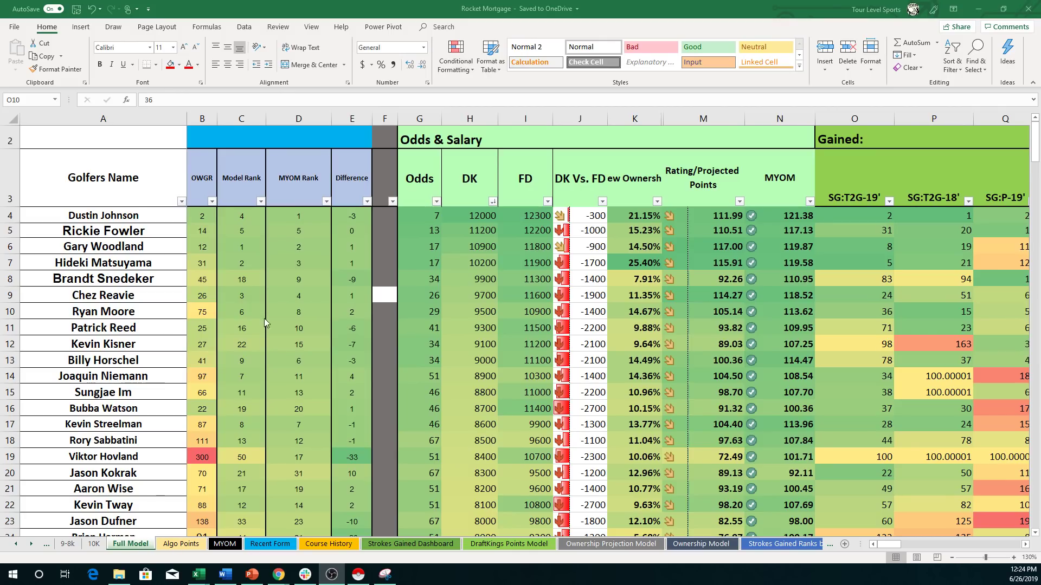
- Step from G4 along the Full Model header row to column U, reaching the SG rank columns
{"action": "left_click", "coordinate": [435, 215]}
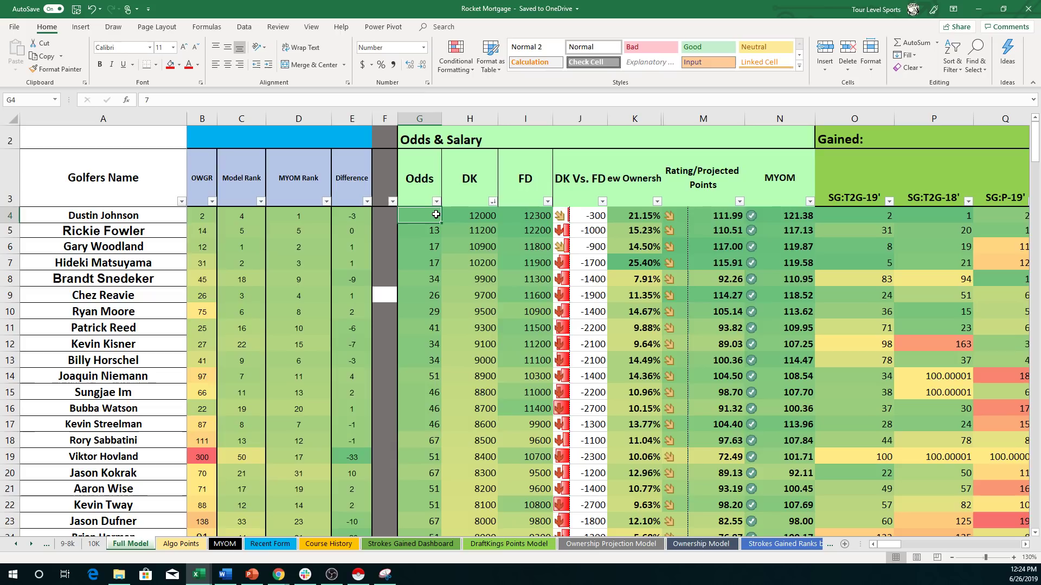
{"action": "key", "text": "Left"}
{"action": "key", "text": "Left"}
{"action": "key", "text": "Left"}
{"action": "key", "text": "Left"}
{"action": "key", "text": "Left"}
{"action": "key", "text": "Left"}
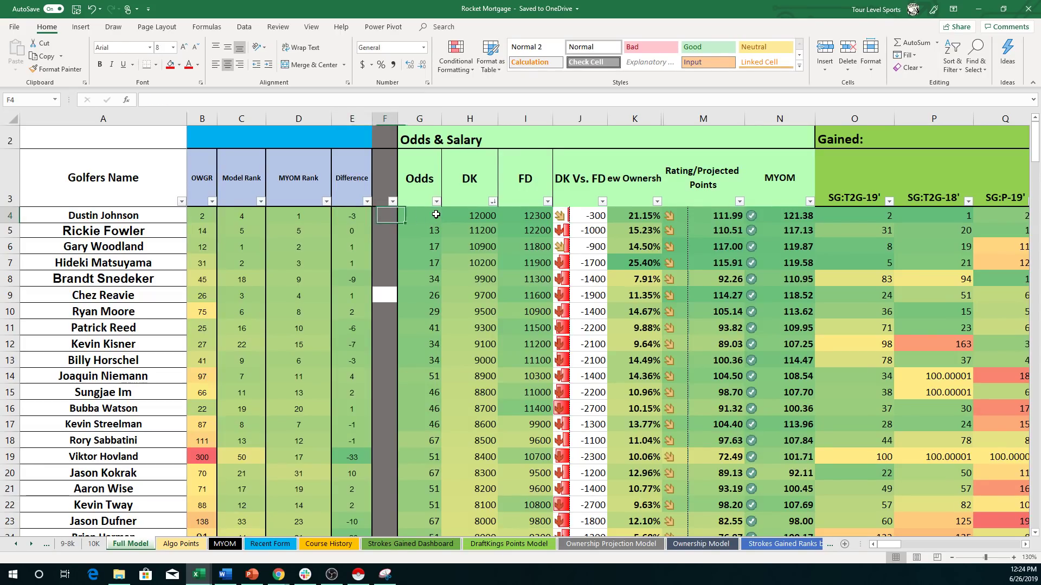
{"action": "key", "text": "Right"}
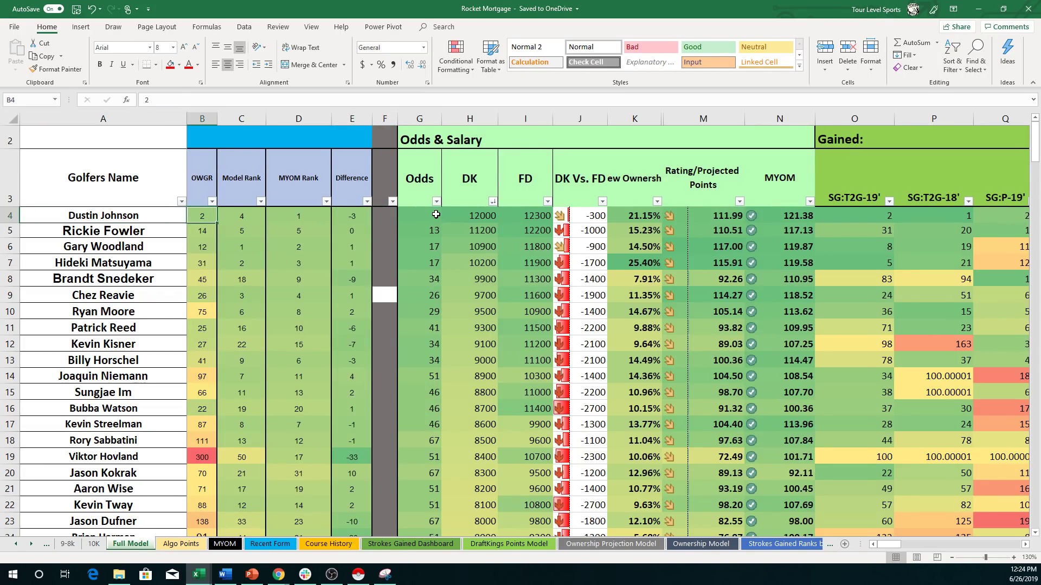
{"action": "key", "text": "Up"}
{"action": "key", "text": "Right"}
{"action": "key", "text": "Right"}
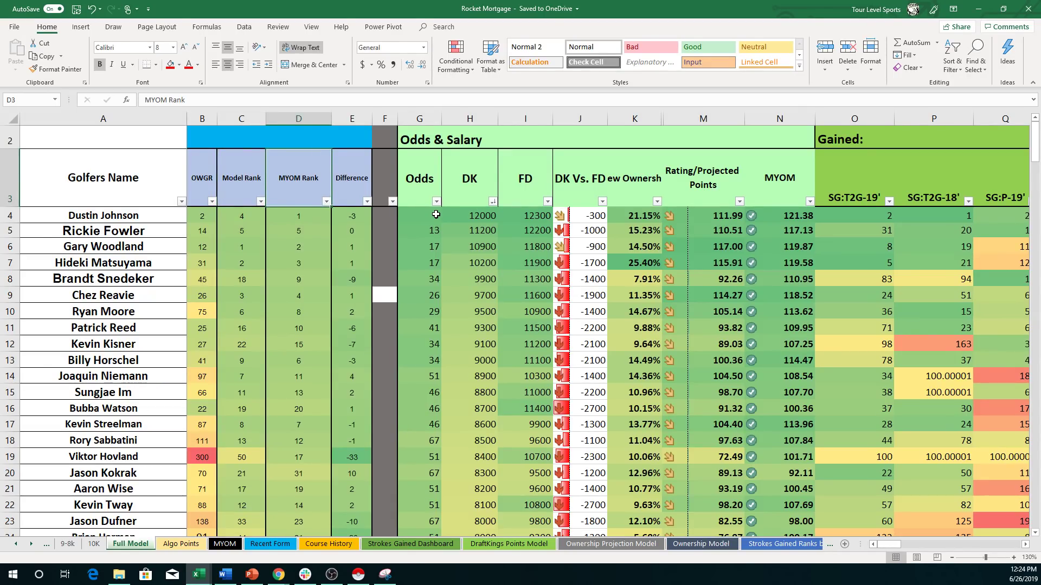
{"action": "key", "text": "Right"}
{"action": "key", "text": "Right"}
{"action": "key", "text": "Right"}
{"action": "key", "text": "Right"}
{"action": "key", "text": "Right"}
{"action": "key", "text": "Right"}
{"action": "key", "text": "Right"}
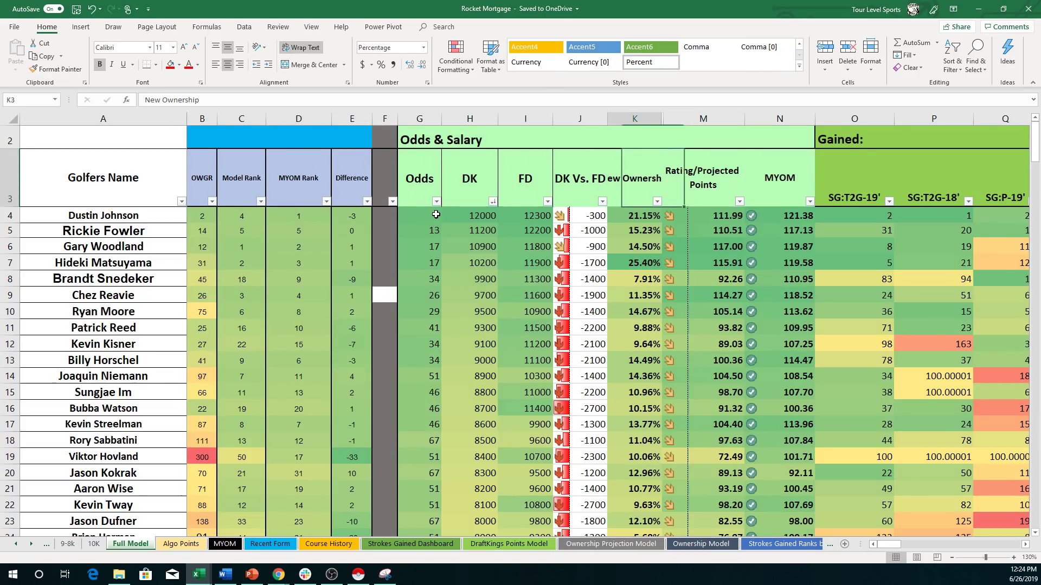
{"action": "key", "text": "Right"}
{"action": "key", "text": "Right"}
{"action": "key", "text": "Right"}
{"action": "key", "text": "Right"}
{"action": "key", "text": "Right"}
{"action": "key", "text": "Right"}
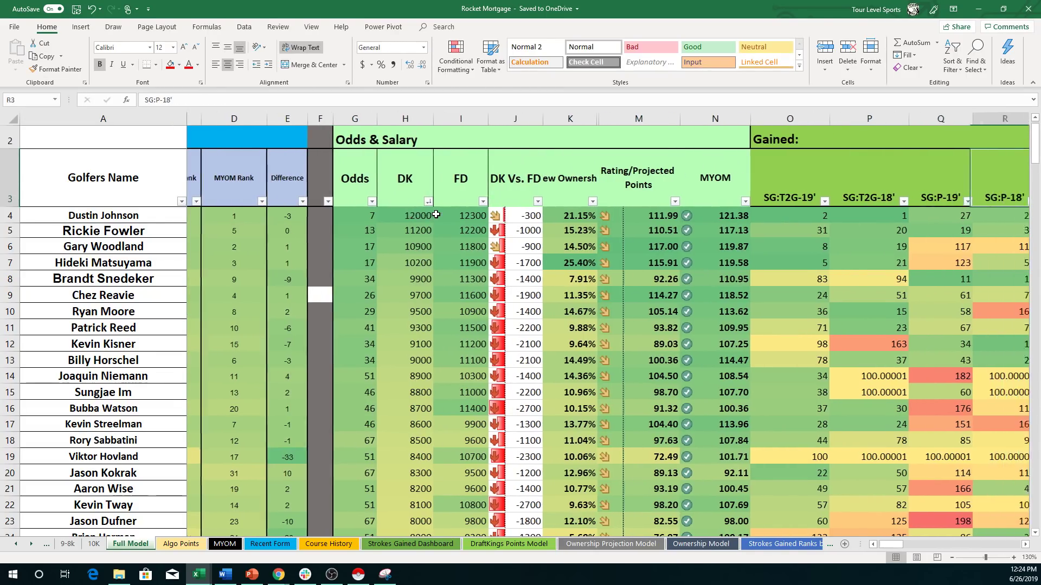
{"action": "key", "text": "Right"}
{"action": "key", "text": "Right"}
{"action": "key", "text": "Right"}
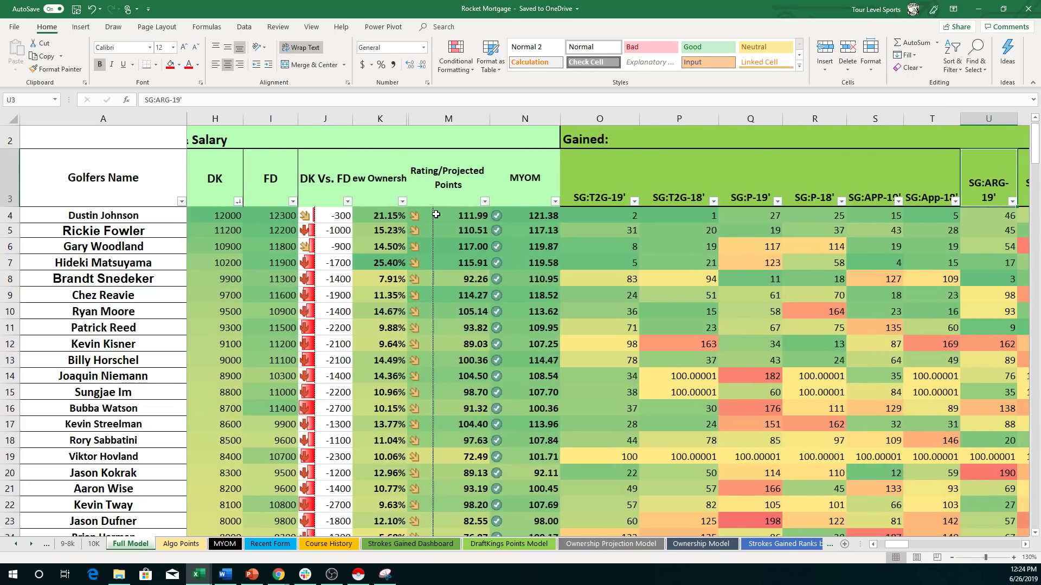
- Centre the 'Strokes Gained: Rank by field' title in O2 and merge it across O2:X2
{"action": "left_click", "coordinate": [587, 140]}
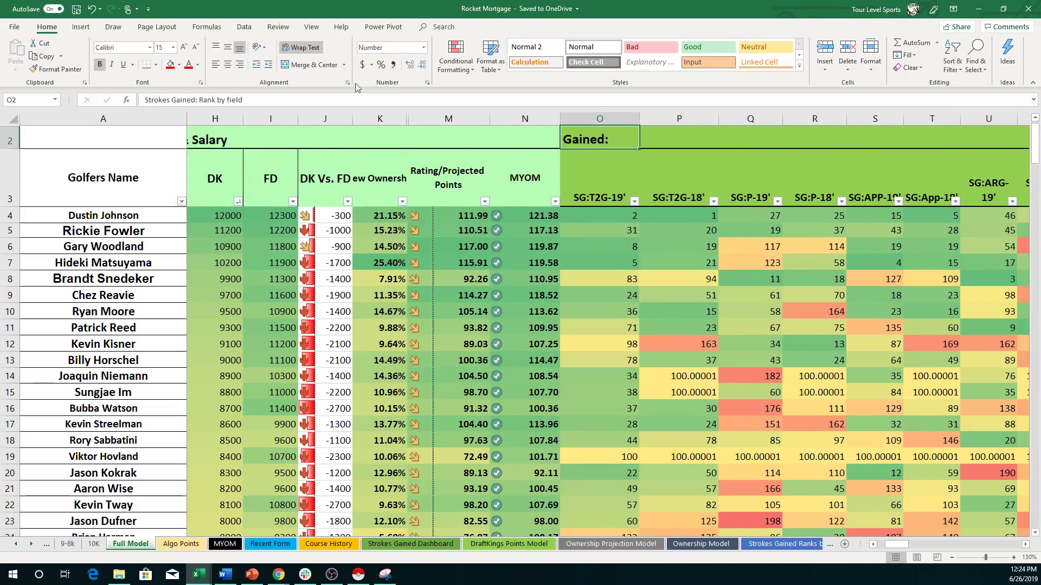
{"action": "left_click", "coordinate": [312, 65]}
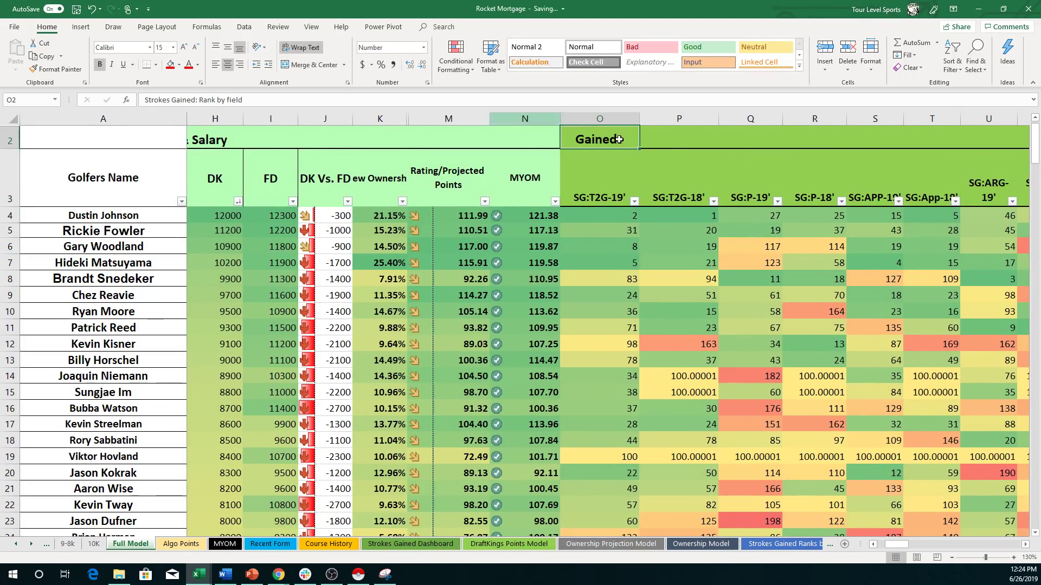
{"action": "left_click_drag", "start_coordinate": [618, 139], "coordinate": [939, 134]}
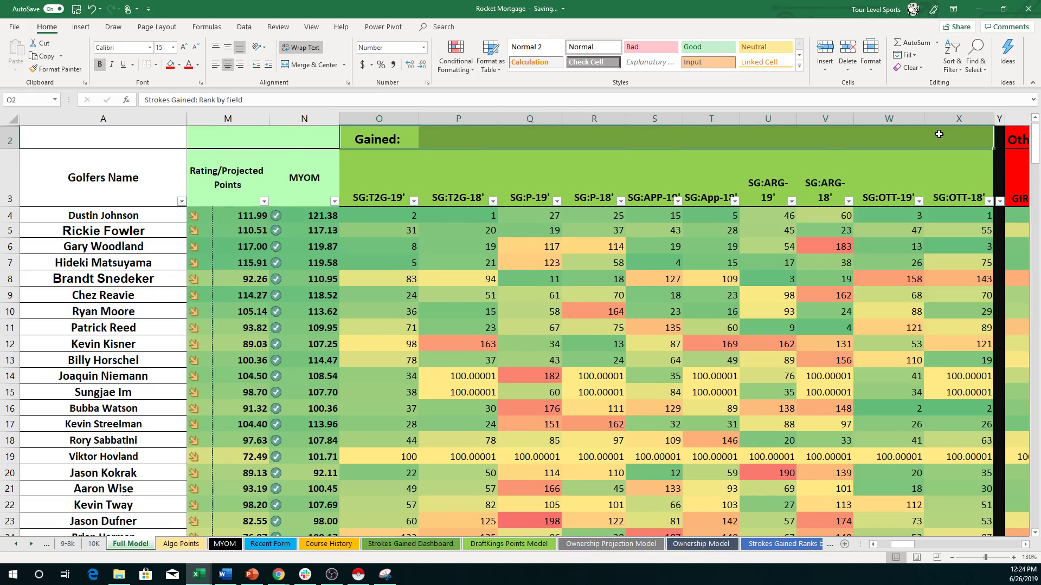
{"action": "left_click", "coordinate": [314, 69]}
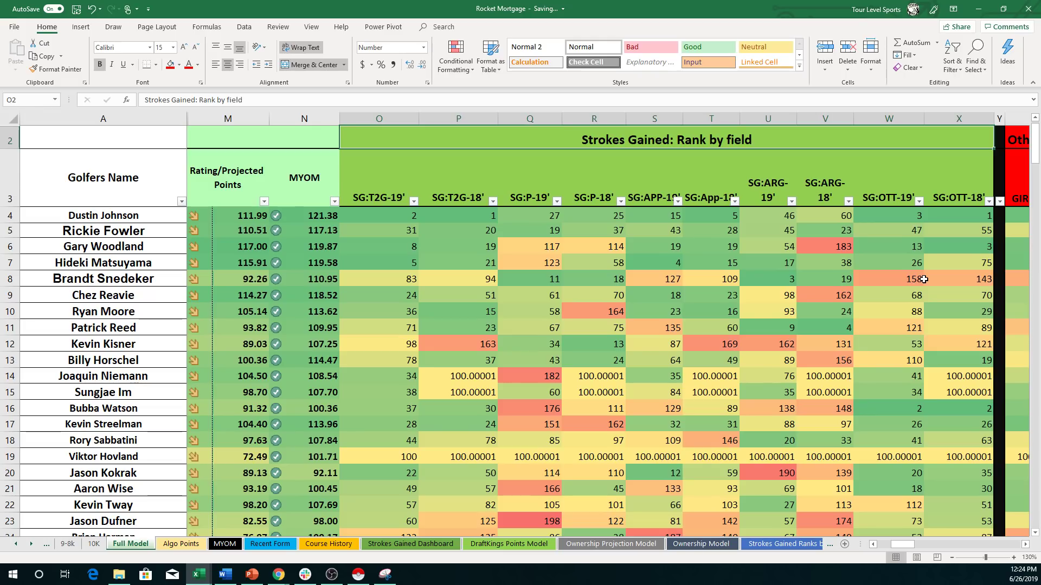
{"action": "scroll", "coordinate": [680, 236], "scroll_direction": "down", "scroll_amount": 2}
{"action": "scroll", "coordinate": [679, 243], "scroll_direction": "up", "scroll_amount": 3}
{"action": "scroll", "coordinate": [669, 279], "scroll_direction": "down", "scroll_amount": 3}
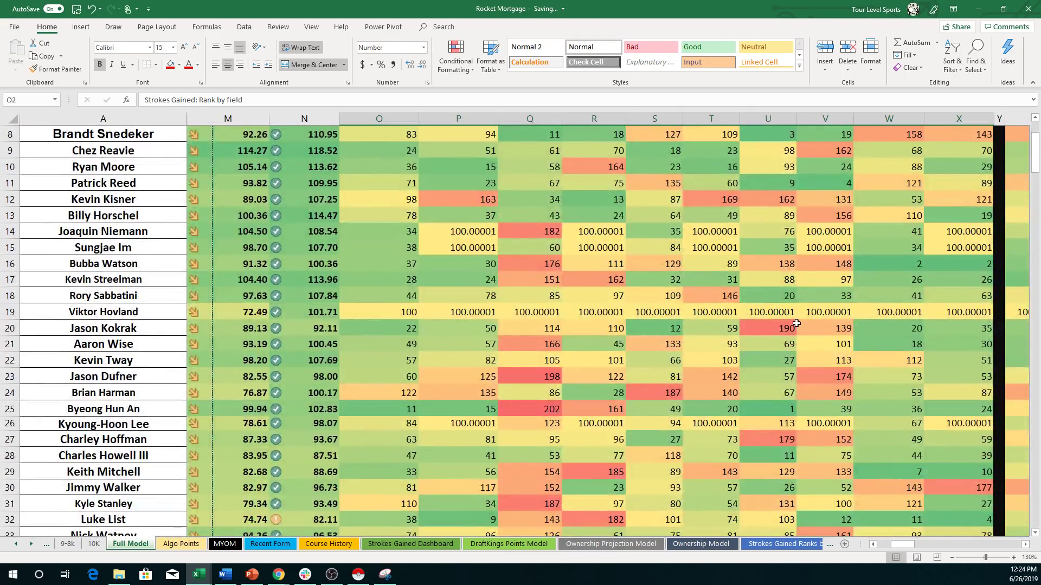
{"action": "scroll", "coordinate": [865, 509], "scroll_direction": "up", "scroll_amount": 2}
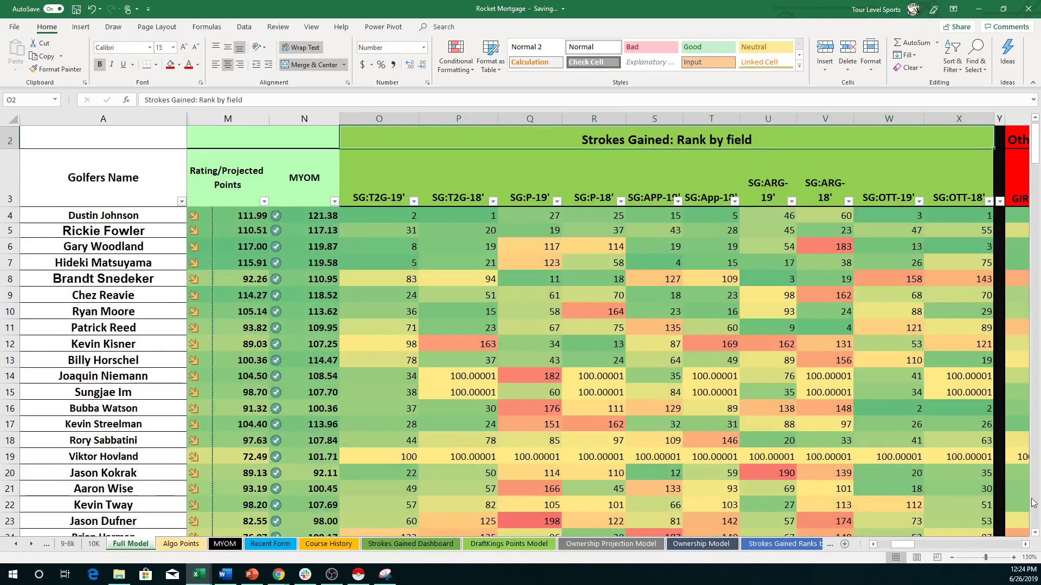
- Scroll right past the comparison and Approach Proximity columns to Recent Form and Draft Kings Points
{"action": "left_click", "coordinate": [1025, 544]}
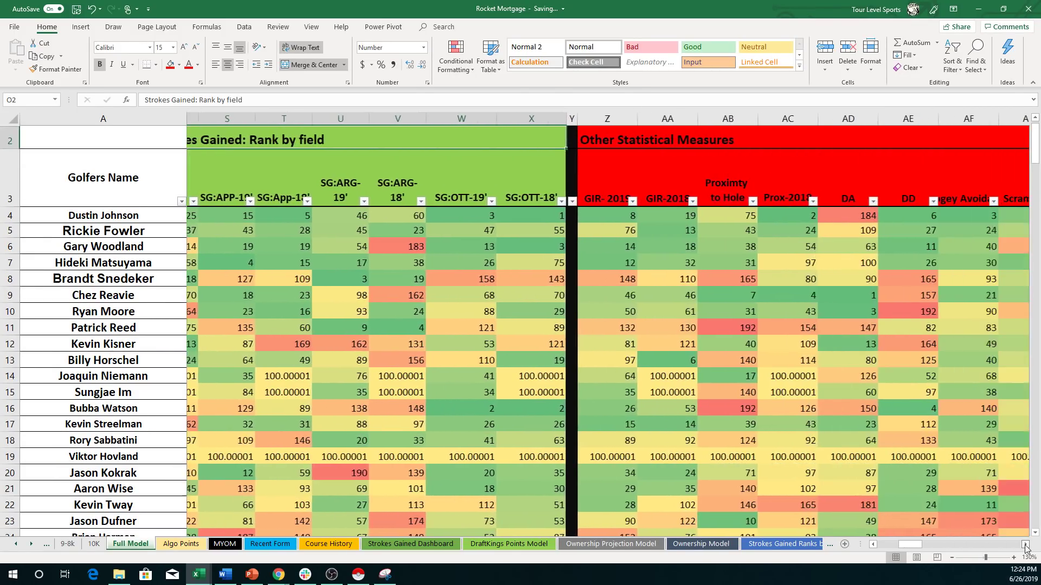
{"action": "left_click", "coordinate": [1025, 545]}
{"action": "left_click", "coordinate": [1025, 545]}
{"action": "left_click", "coordinate": [1024, 545]}
{"action": "left_click", "coordinate": [1024, 545]}
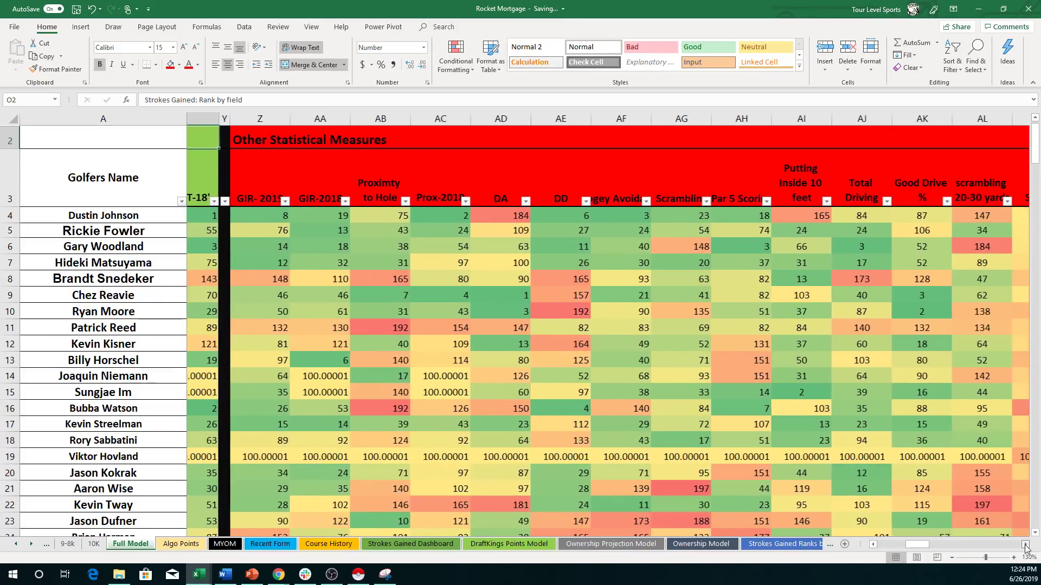
{"action": "left_click", "coordinate": [1024, 545]}
{"action": "left_click", "coordinate": [1024, 545]}
{"action": "left_click", "coordinate": [1024, 545]}
{"action": "left_click", "coordinate": [1025, 545]}
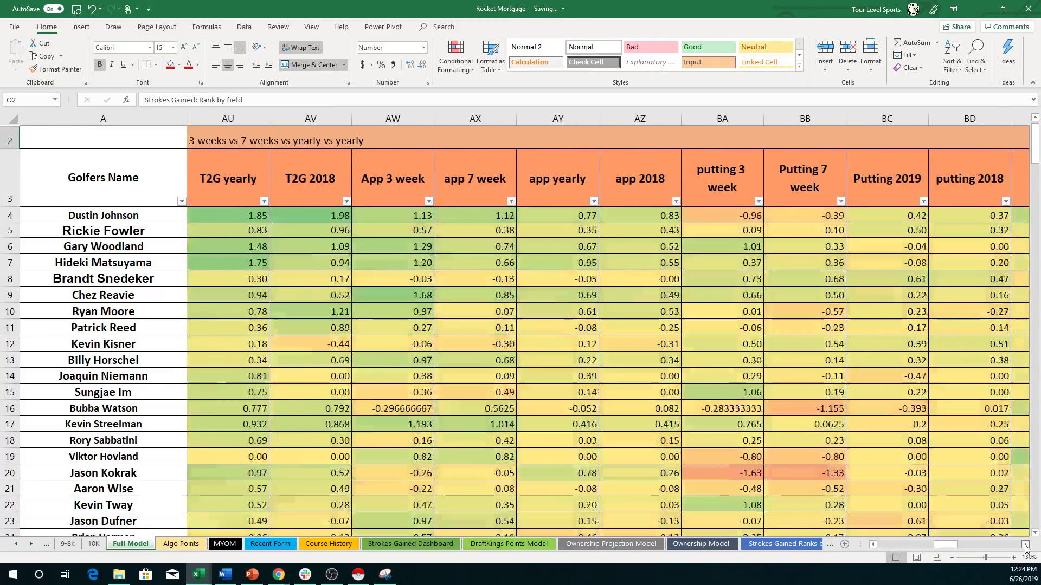
{"action": "left_click", "coordinate": [1024, 545]}
{"action": "left_click", "coordinate": [1025, 545]}
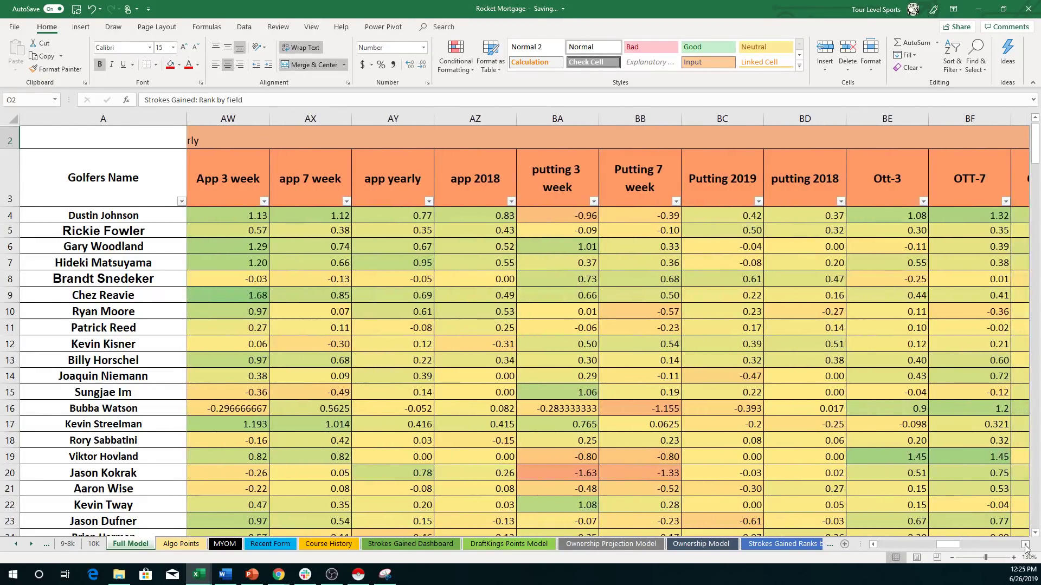
{"action": "left_click", "coordinate": [1024, 545]}
{"action": "left_click", "coordinate": [1024, 545]}
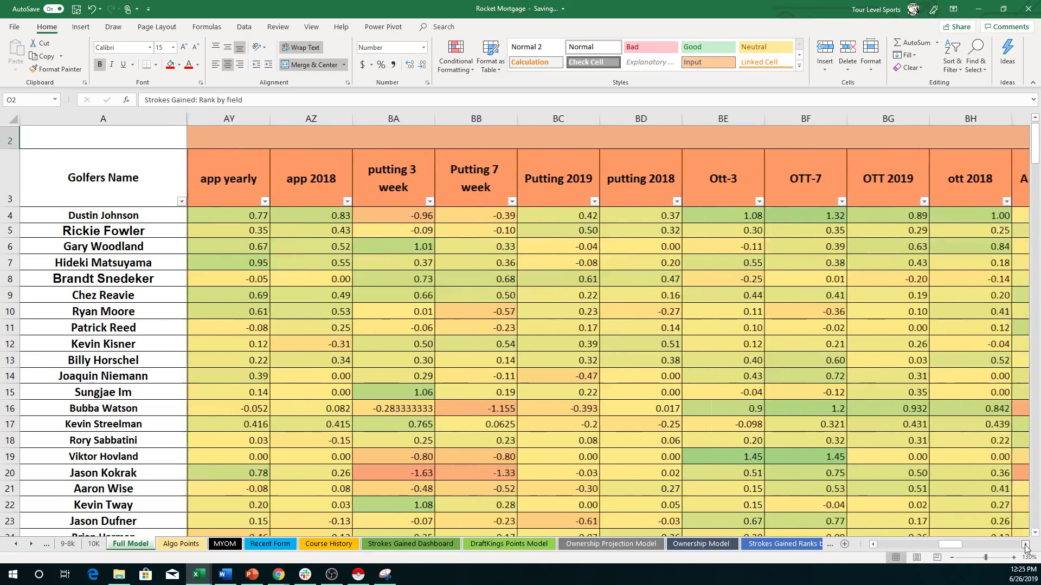
{"action": "left_click", "coordinate": [1025, 544]}
{"action": "left_click", "coordinate": [1024, 545]}
{"action": "left_click", "coordinate": [1024, 545]}
{"action": "left_click", "coordinate": [1024, 545]}
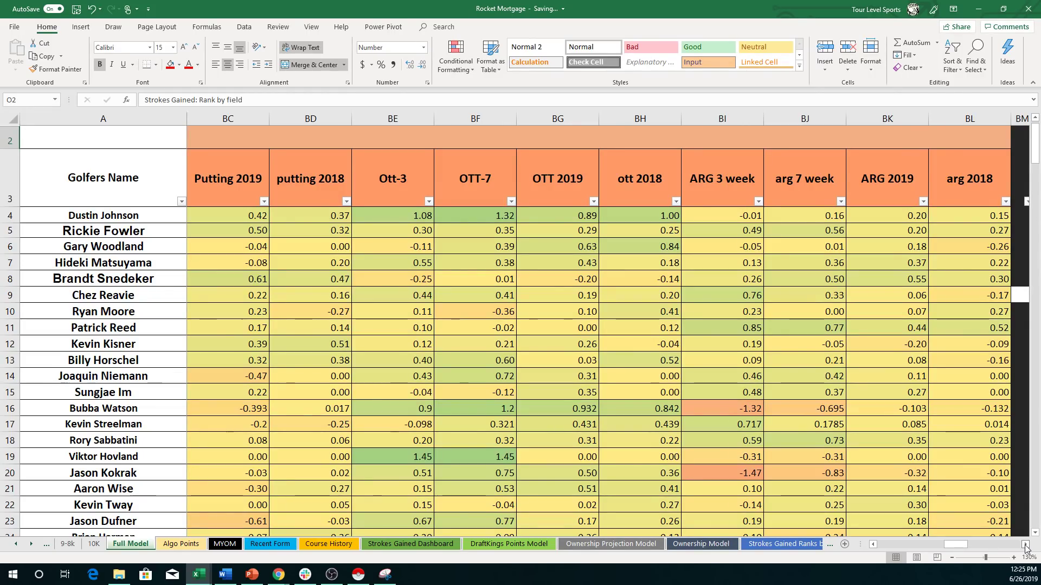
{"action": "left_click", "coordinate": [1024, 545]}
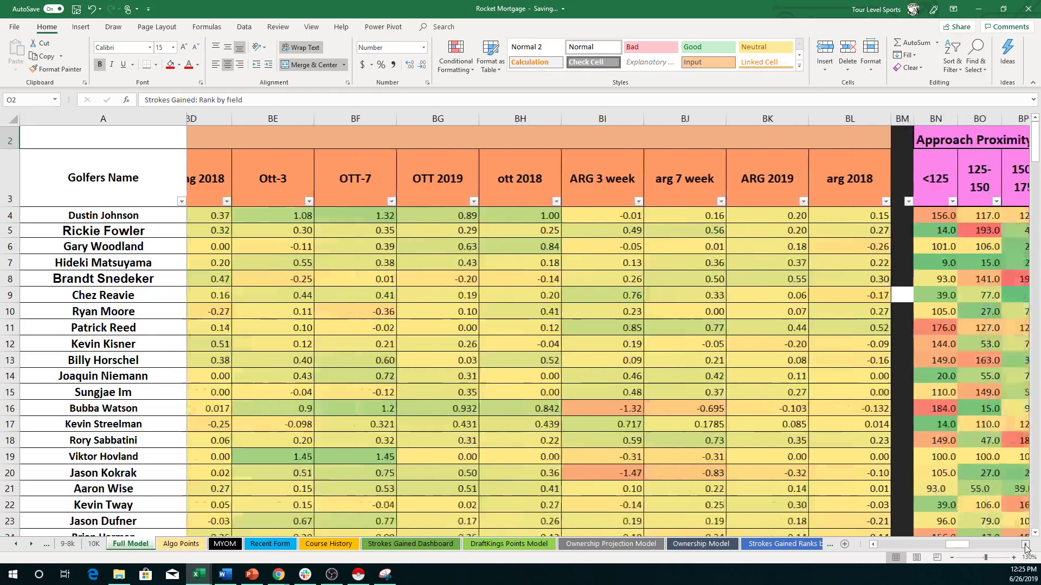
{"action": "left_click", "coordinate": [1024, 545]}
{"action": "left_click", "coordinate": [1025, 545]}
{"action": "left_click", "coordinate": [1025, 544]}
{"action": "left_click", "coordinate": [1025, 545]}
{"action": "left_click", "coordinate": [1025, 545]}
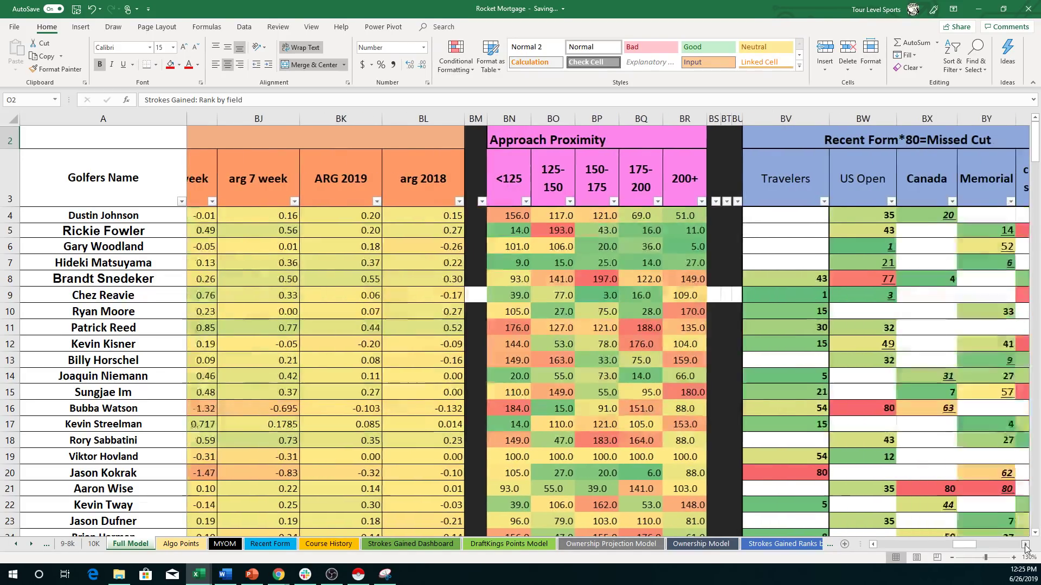
{"action": "left_click", "coordinate": [1024, 545]}
{"action": "left_click", "coordinate": [1024, 545]}
{"action": "left_click", "coordinate": [1025, 545]}
{"action": "left_click", "coordinate": [1024, 545]}
{"action": "left_click", "coordinate": [1024, 545]}
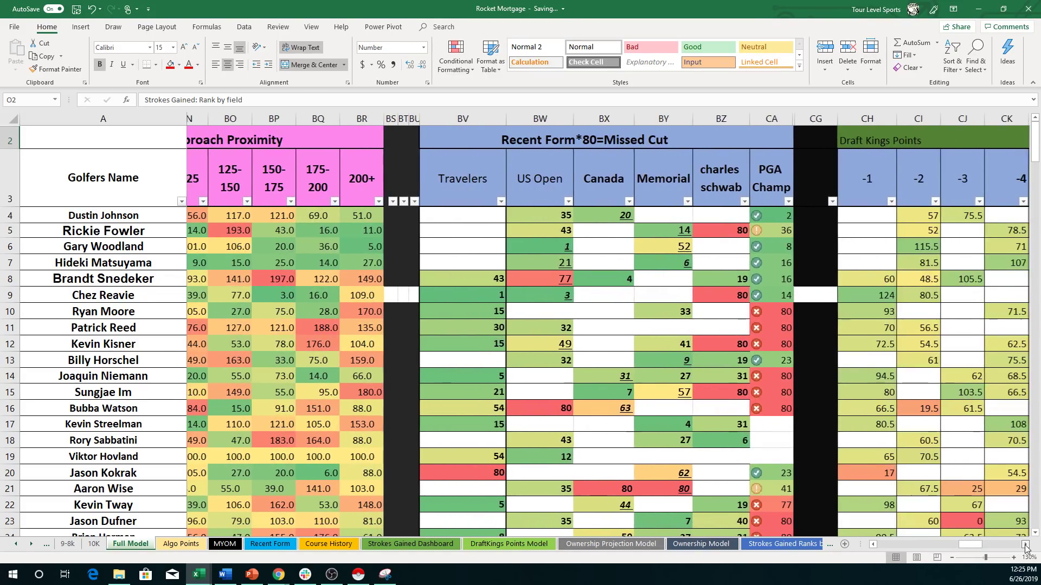
{"action": "left_click", "coordinate": [1025, 544]}
{"action": "left_click", "coordinate": [1025, 545]}
{"action": "left_click", "coordinate": [1025, 545]}
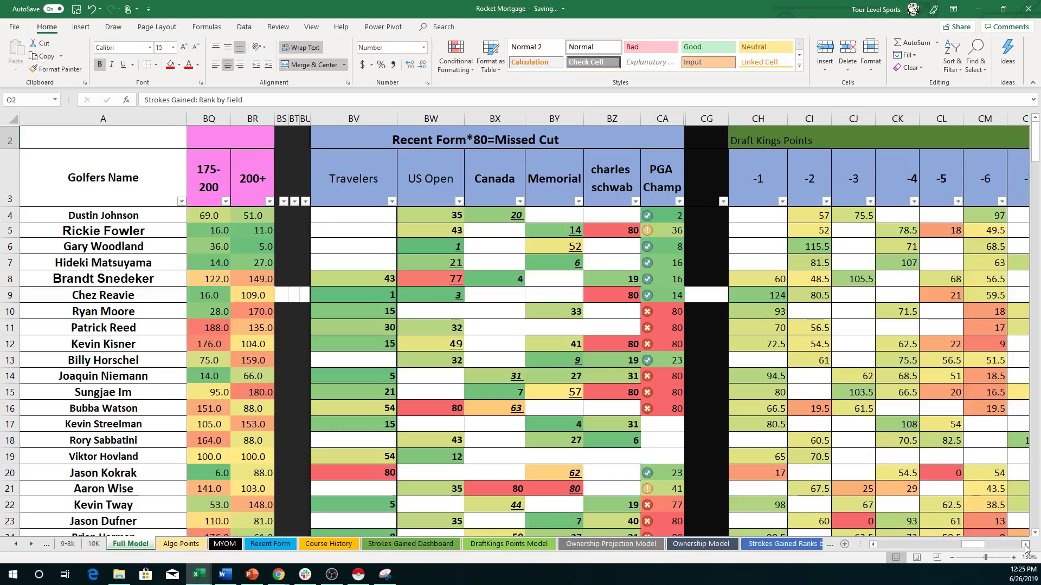
{"action": "left_click", "coordinate": [1025, 545]}
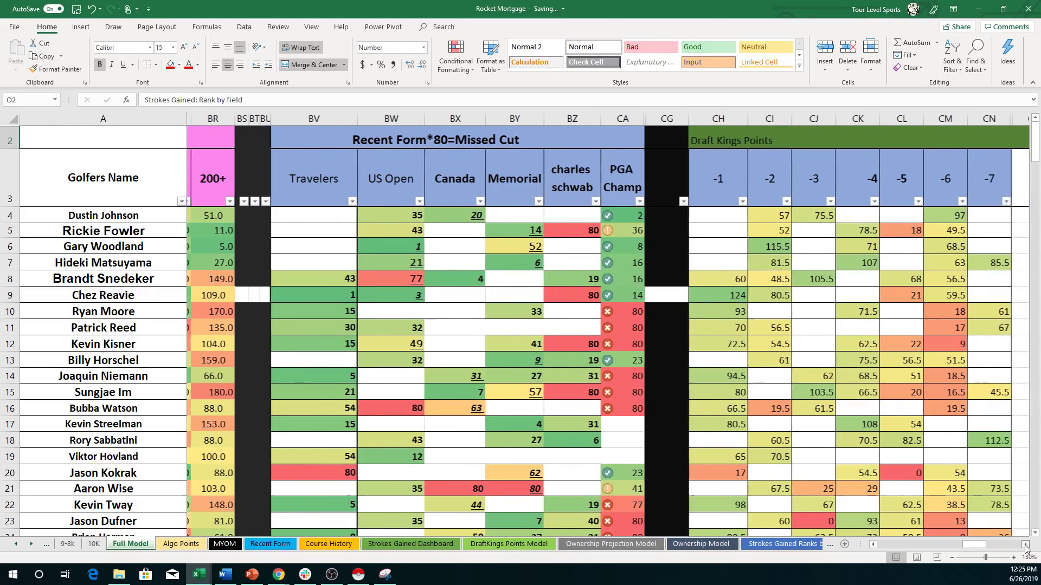
{"action": "left_click", "coordinate": [1024, 545]}
{"action": "left_click", "coordinate": [1024, 545]}
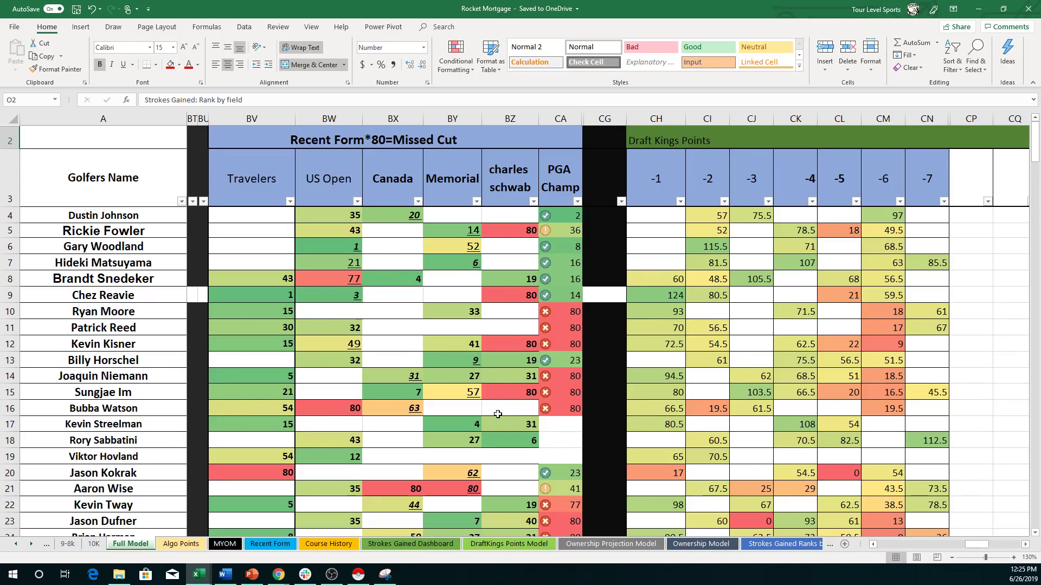
- Switch to the Strokes Gained Dashboard and select its summary block A2:I16, then the 7 weeks label
{"action": "left_click", "coordinate": [412, 544]}
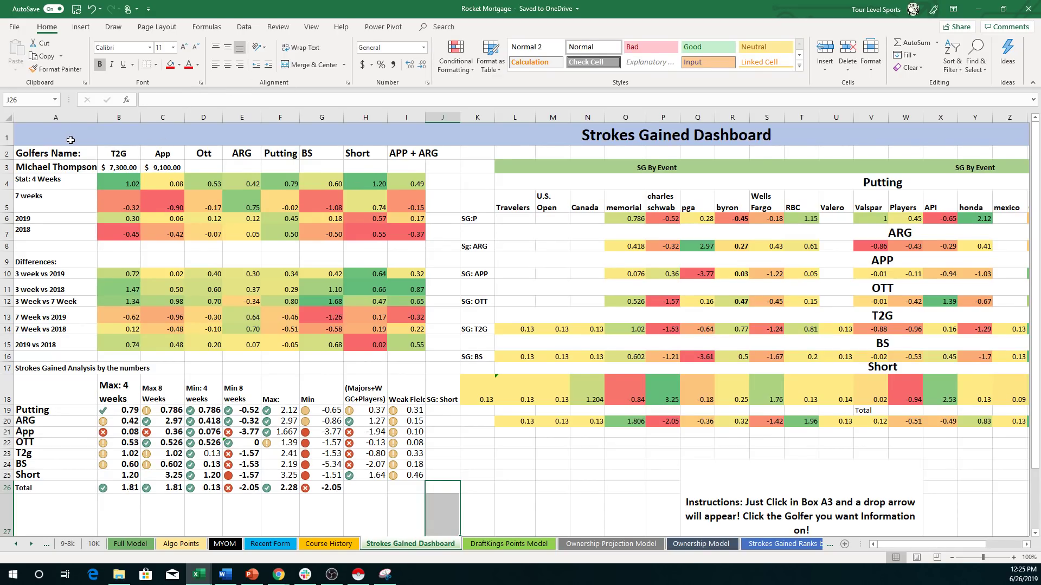
{"action": "left_click_drag", "start_coordinate": [51, 150], "coordinate": [412, 355]}
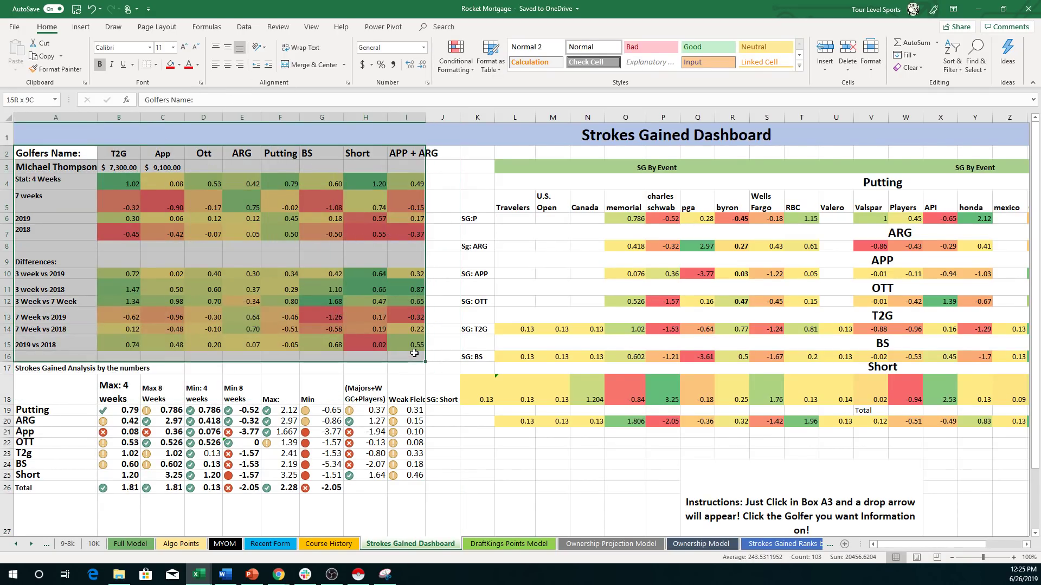
{"action": "left_click", "coordinate": [58, 199]}
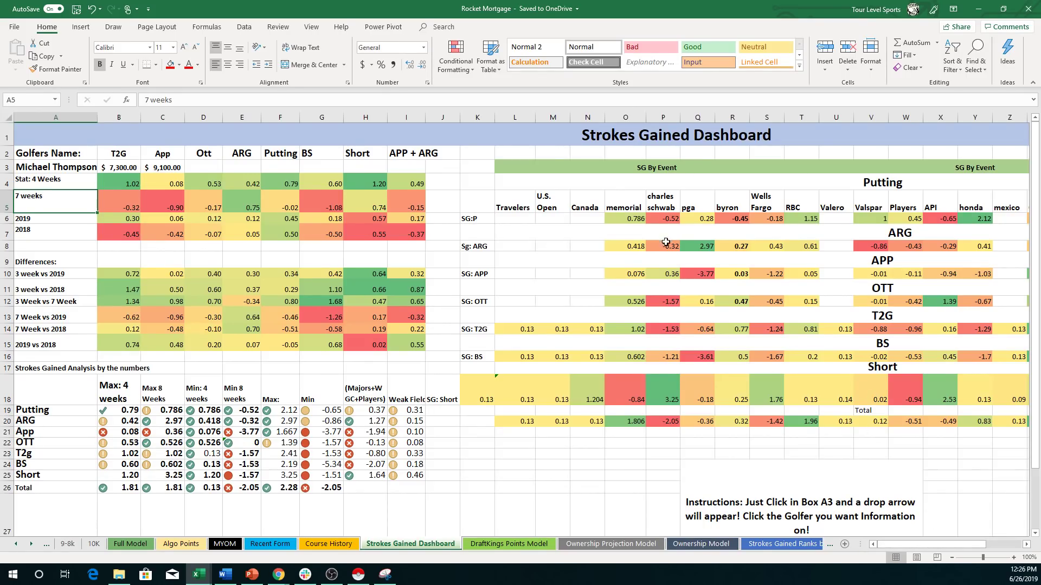
- Pick a different golfer from the A3 dropdown list on the dashboard
{"action": "left_click", "coordinate": [94, 165]}
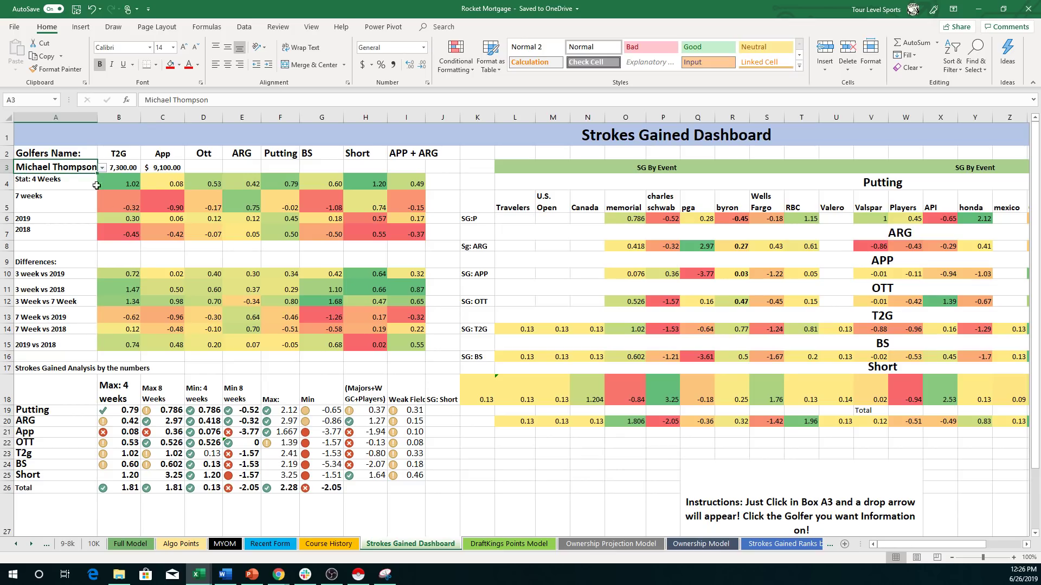
{"action": "left_click", "coordinate": [102, 168]}
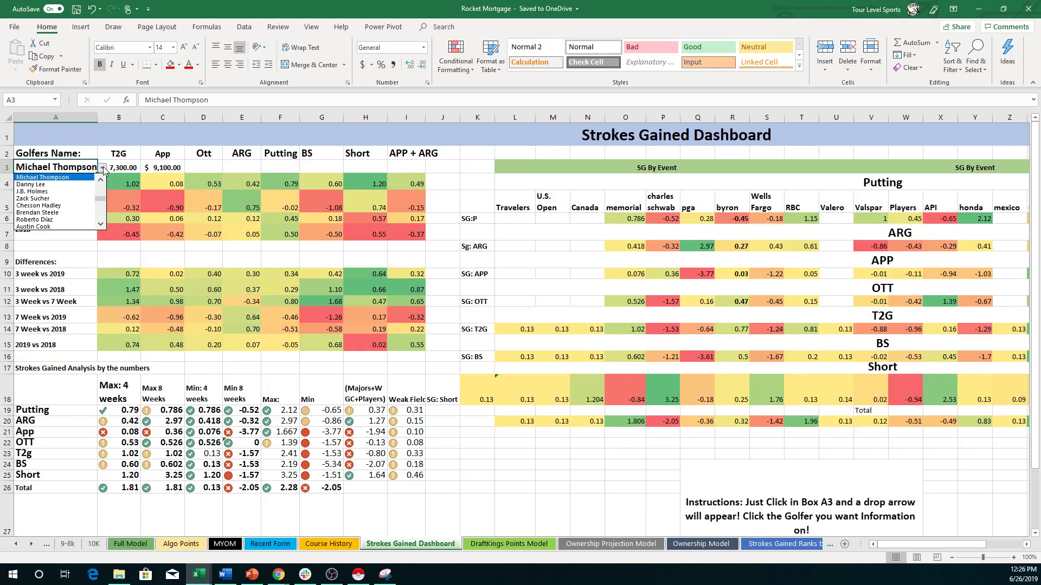
{"action": "left_click", "coordinate": [85, 199]}
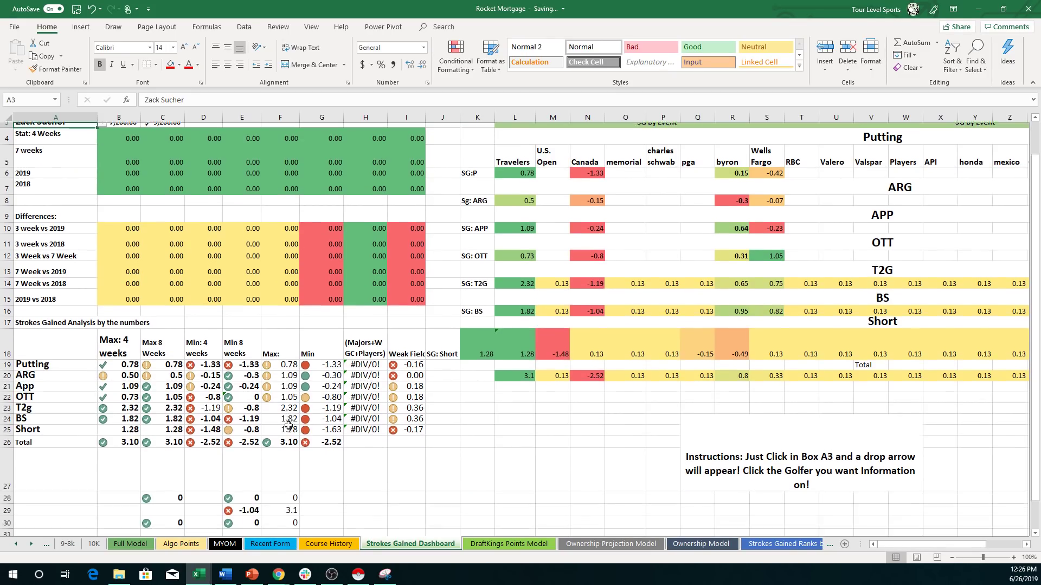
- Return to the top of the dashboard and open the A3 golfer list
{"action": "scroll", "coordinate": [289, 428], "scroll_direction": "down", "scroll_amount": 1}
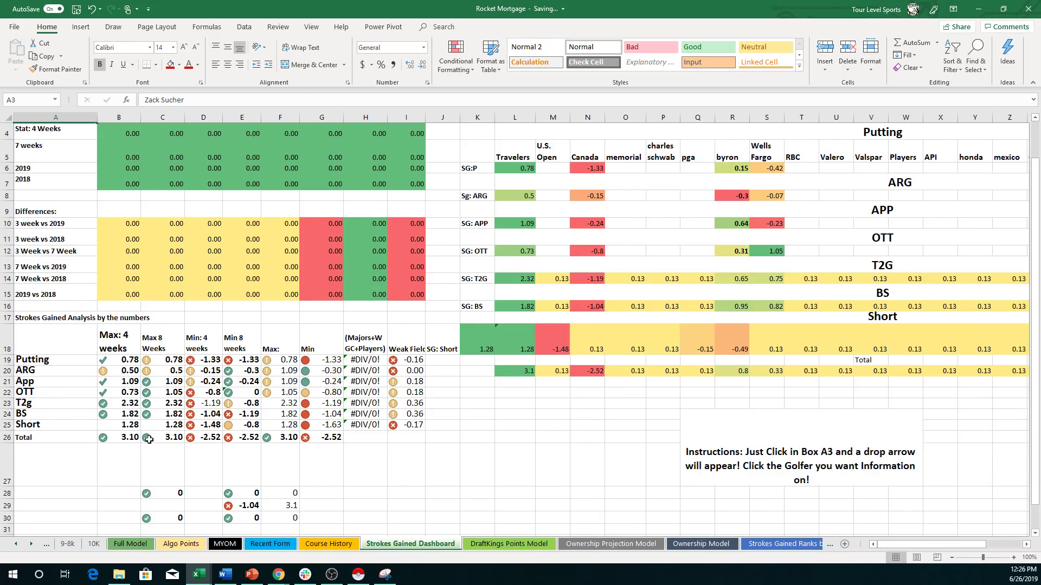
{"action": "scroll", "coordinate": [163, 423], "scroll_direction": "up", "scroll_amount": 1}
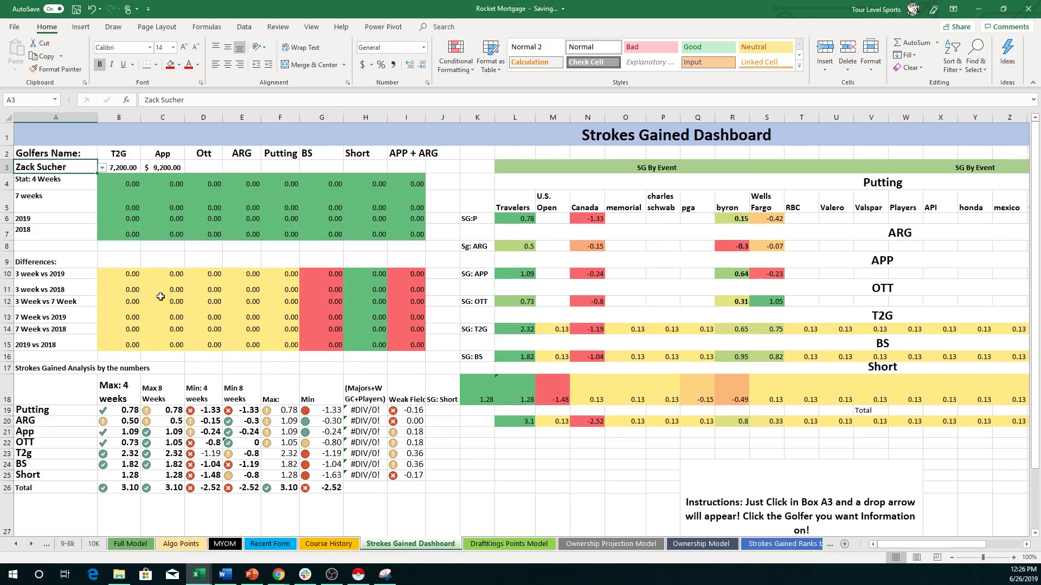
{"action": "left_click", "coordinate": [102, 168]}
{"action": "scroll", "coordinate": [103, 185], "scroll_direction": "up", "scroll_amount": 3}
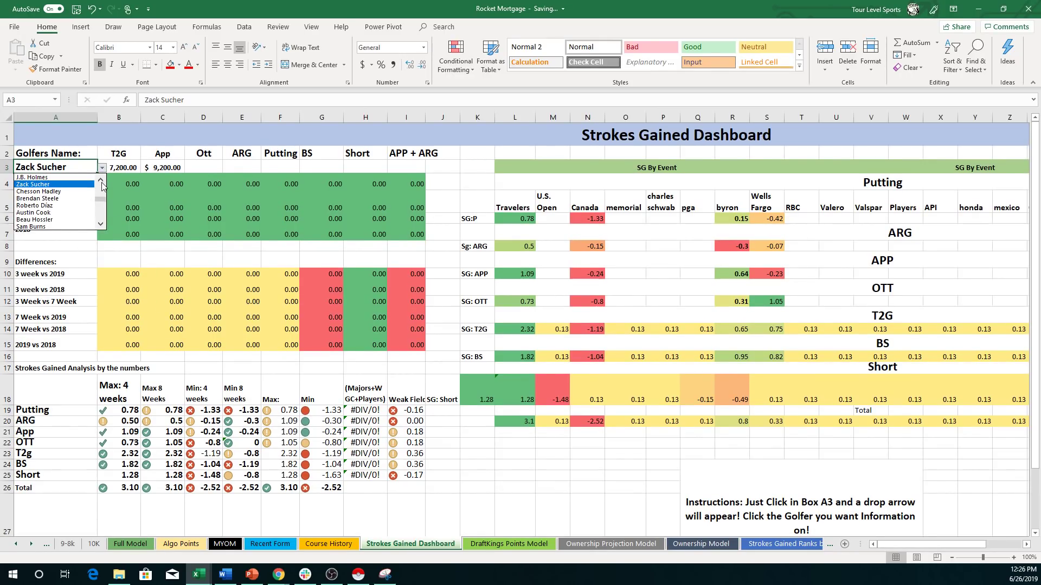
{"action": "scroll", "coordinate": [103, 186], "scroll_direction": "up", "scroll_amount": 5}
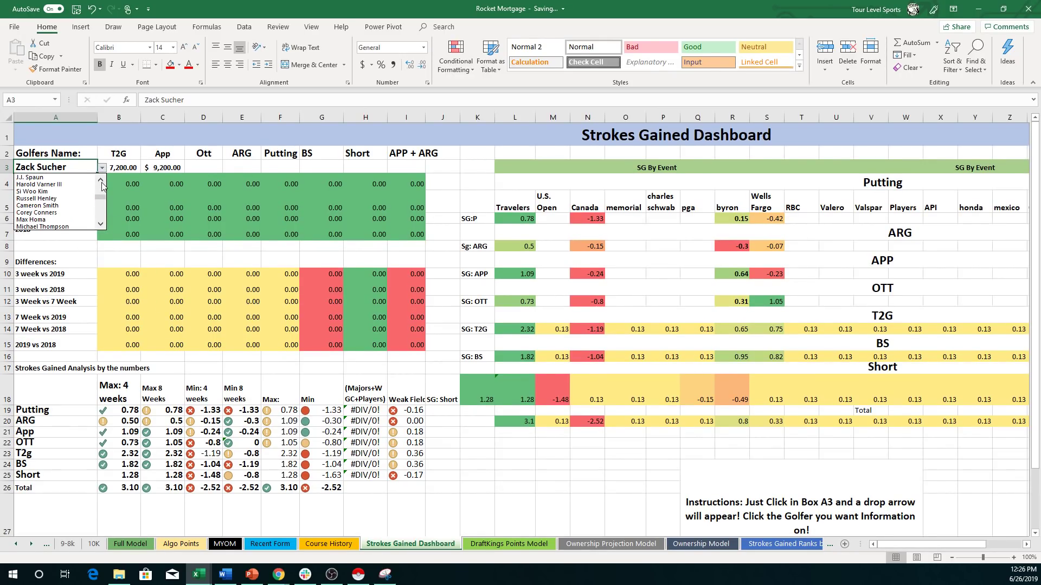
{"action": "left_click", "coordinate": [81, 185]}
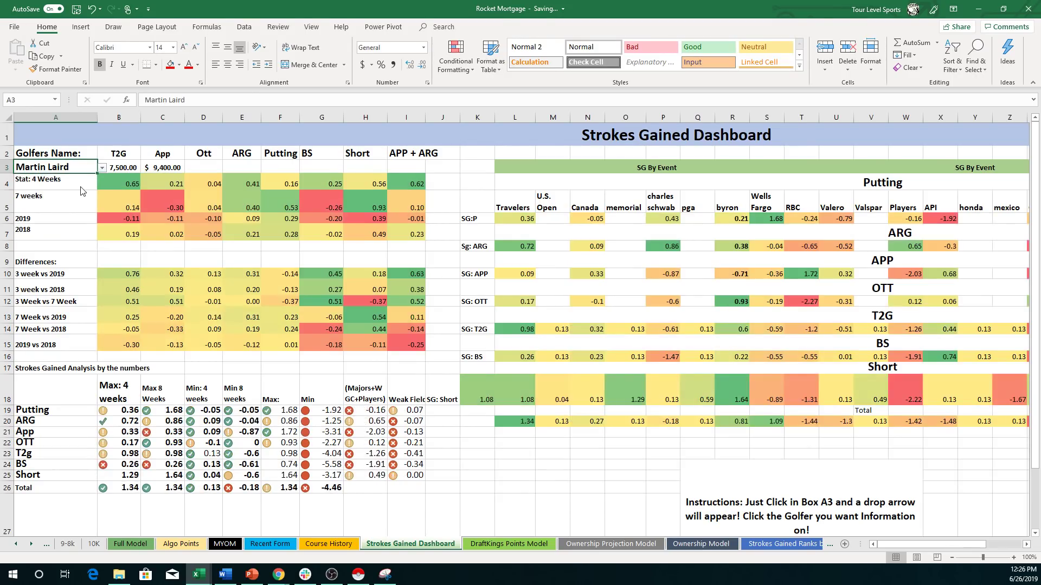
{"action": "left_click", "coordinate": [254, 486]}
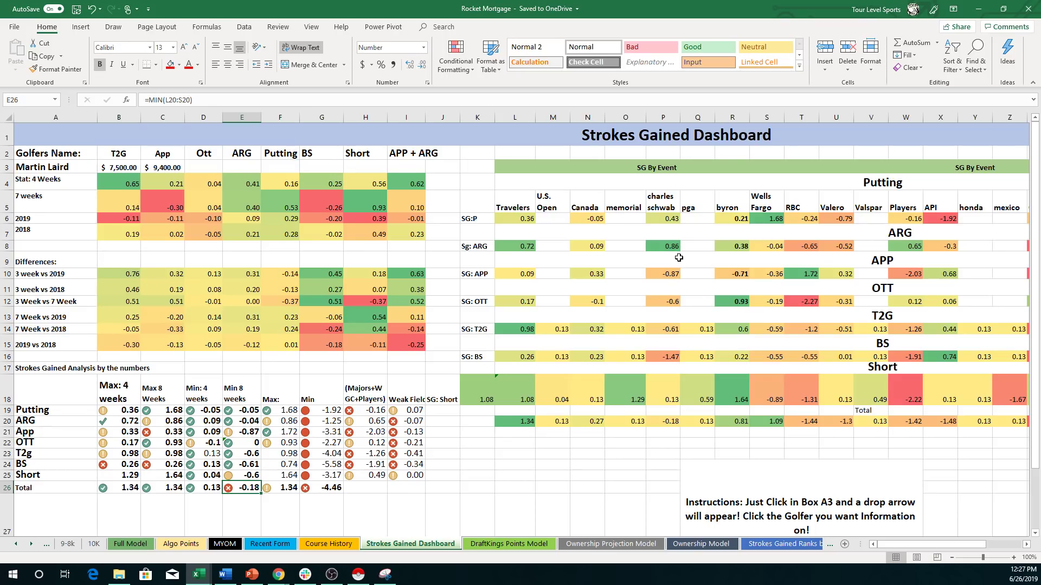
- Select A3, scroll down its golfer dropdown and choose Brendan Steele
{"action": "left_click", "coordinate": [89, 158]}
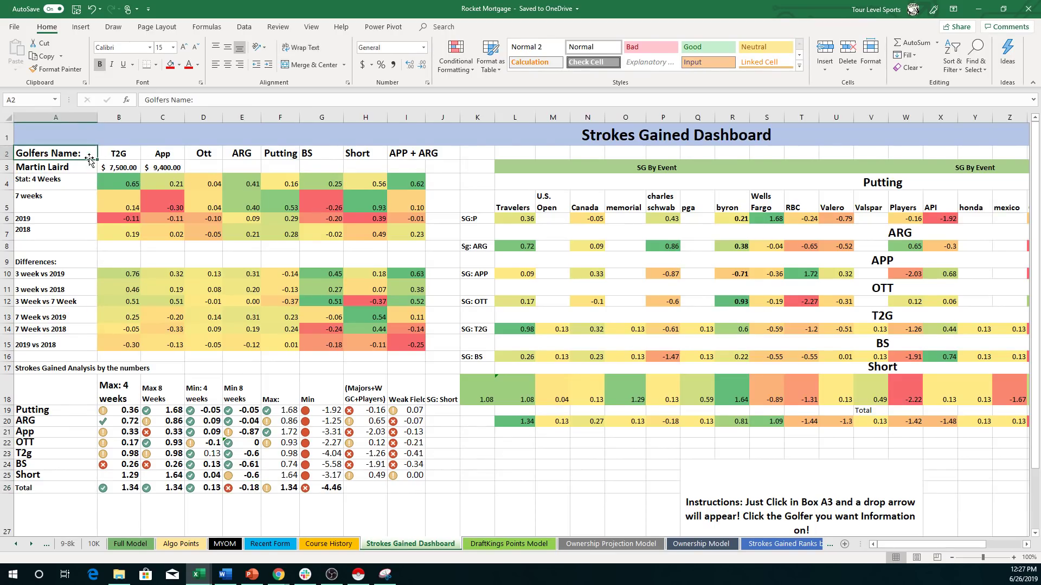
{"action": "left_click", "coordinate": [98, 168]}
{"action": "left_click", "coordinate": [101, 169]}
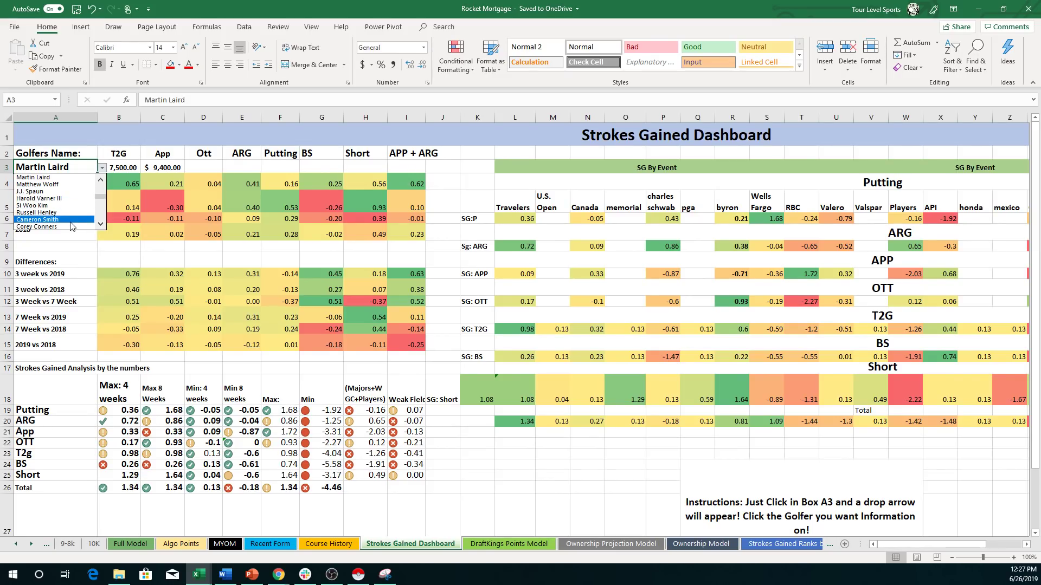
{"action": "left_click", "coordinate": [101, 223]}
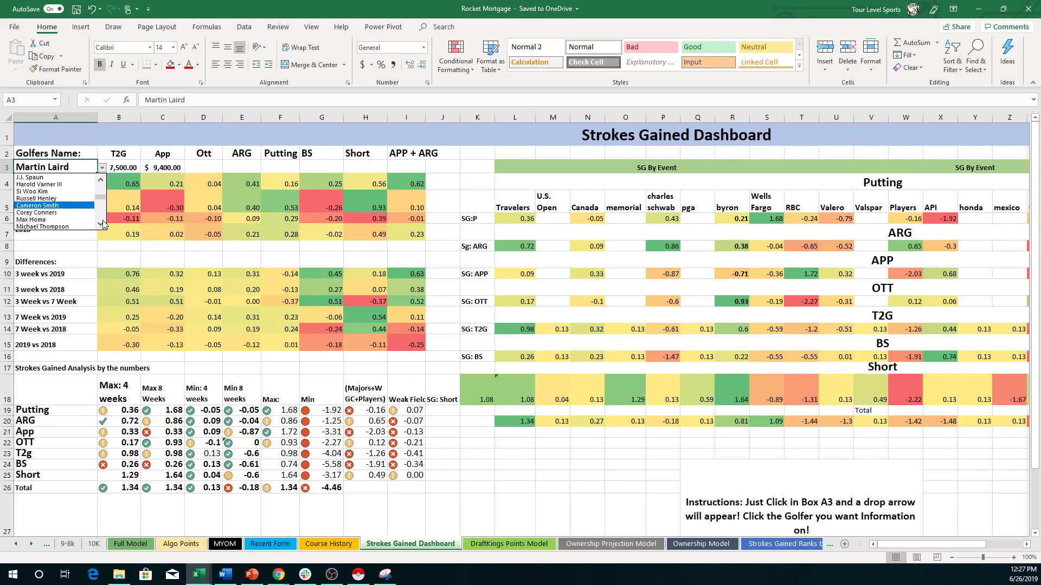
{"action": "left_click", "coordinate": [101, 224]}
{"action": "left_click", "coordinate": [101, 224]}
{"action": "left_click", "coordinate": [101, 223]}
{"action": "left_click", "coordinate": [101, 223]}
{"action": "left_click", "coordinate": [101, 223]}
{"action": "left_click", "coordinate": [101, 223]}
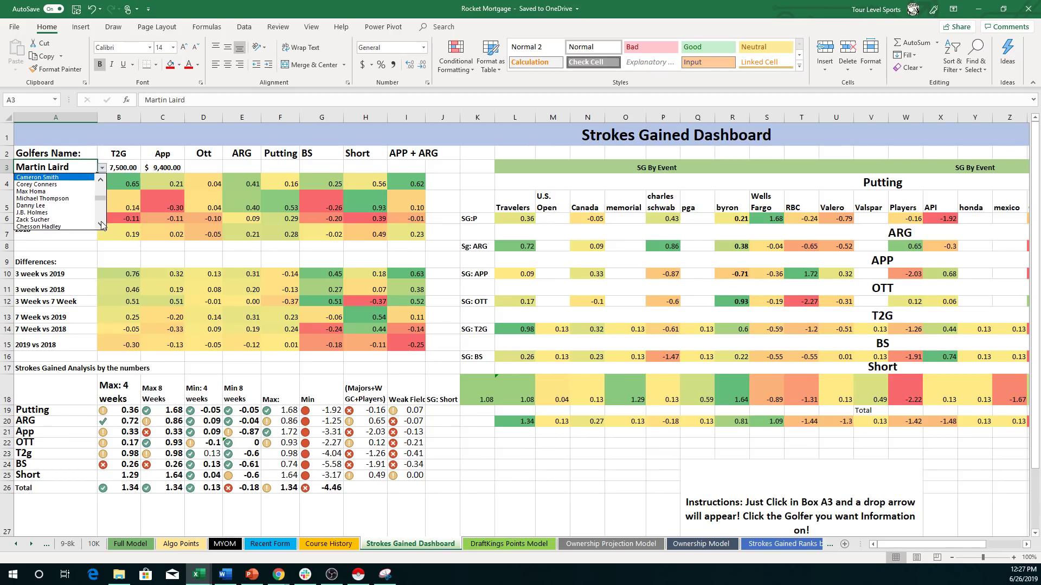
{"action": "left_click", "coordinate": [101, 223]}
{"action": "left_click", "coordinate": [101, 224]}
{"action": "left_click", "coordinate": [79, 215]}
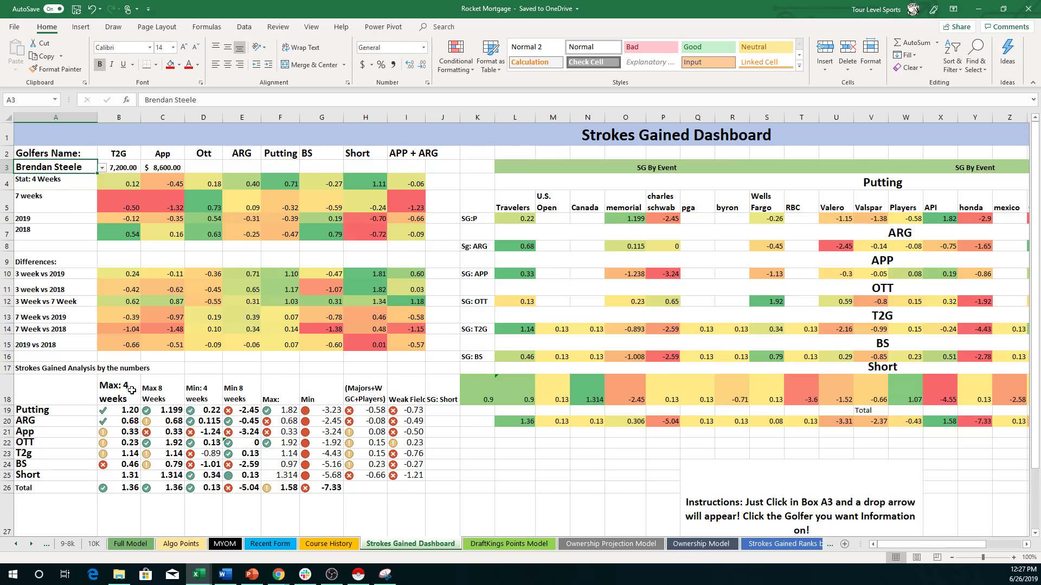
{"action": "left_click_drag", "start_coordinate": [131, 391], "coordinate": [173, 484]}
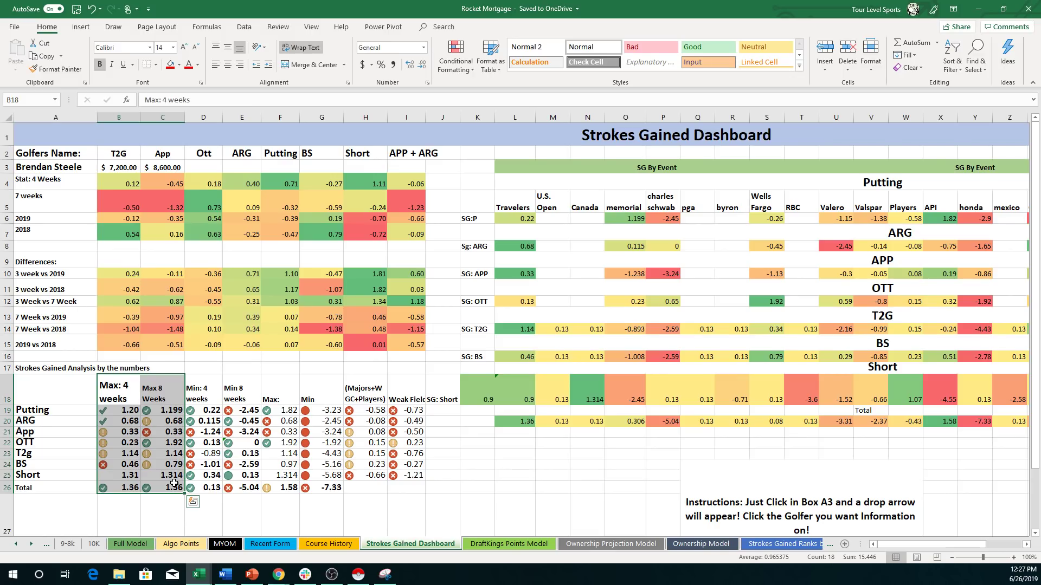
{"action": "left_click", "coordinate": [195, 191]}
{"action": "left_click", "coordinate": [84, 165]}
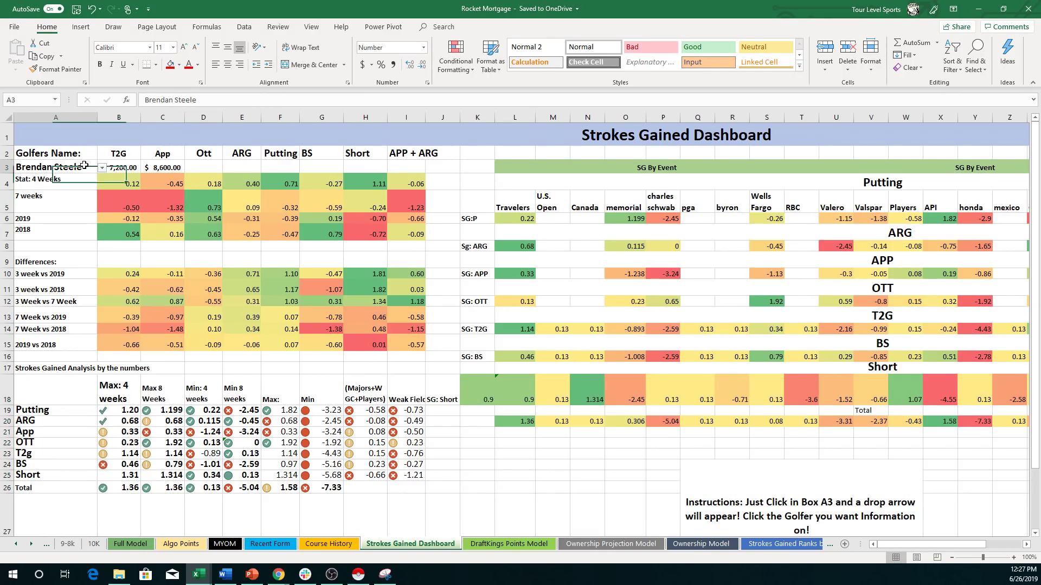
{"action": "left_click", "coordinate": [102, 168]}
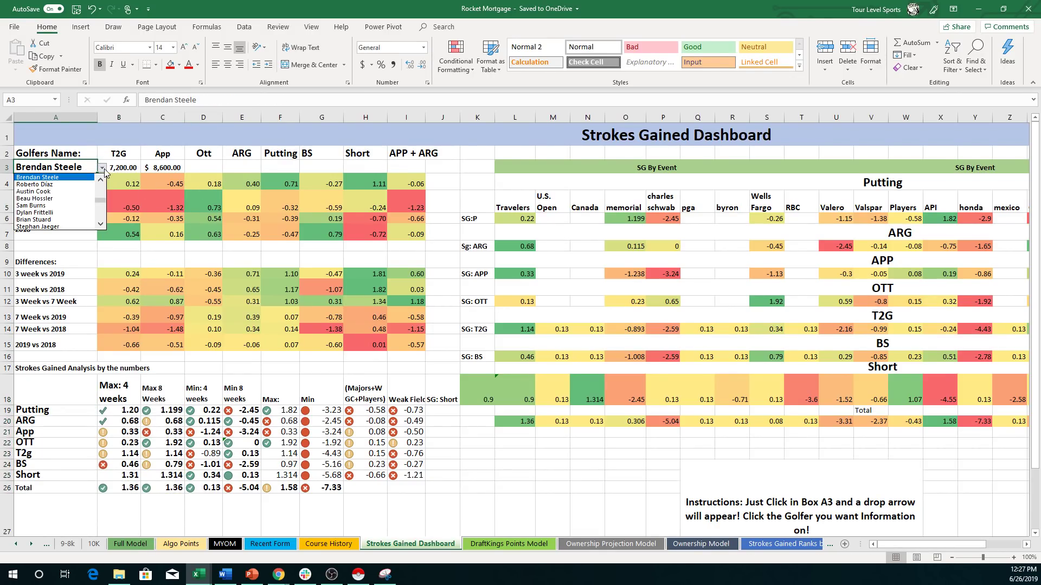
{"action": "left_click", "coordinate": [77, 206]}
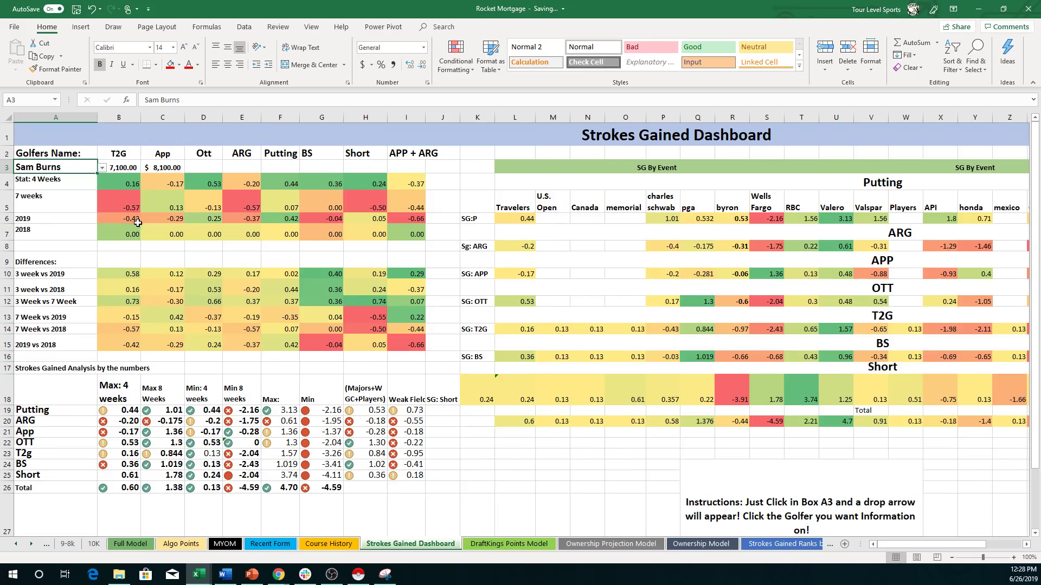
- On the Full Model sheet, sort golfers by Rating/Projected Points, largest to smallest
{"action": "left_click", "coordinate": [124, 545]}
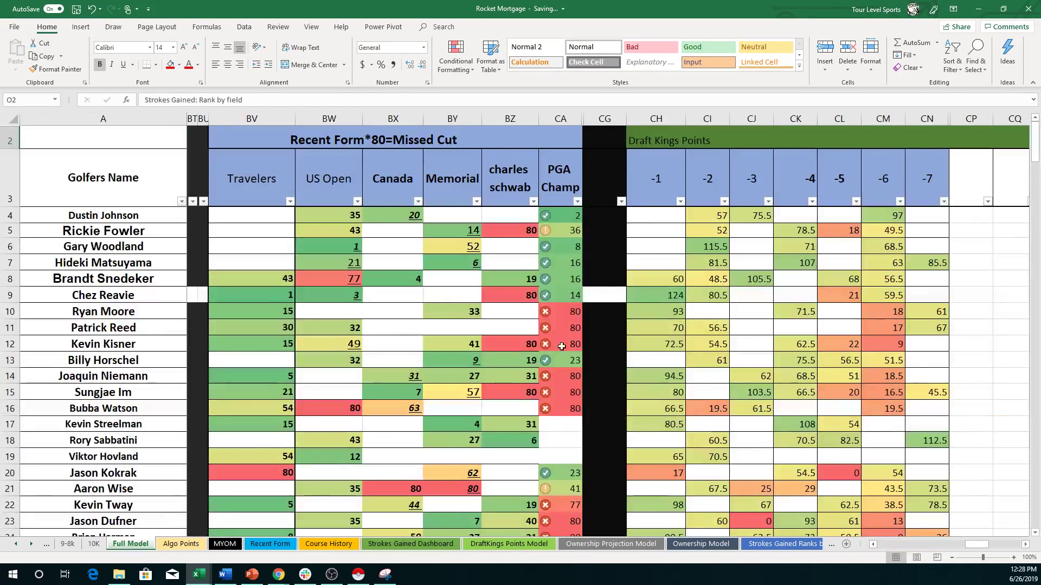
{"action": "left_click_drag", "start_coordinate": [981, 546], "coordinate": [851, 529]}
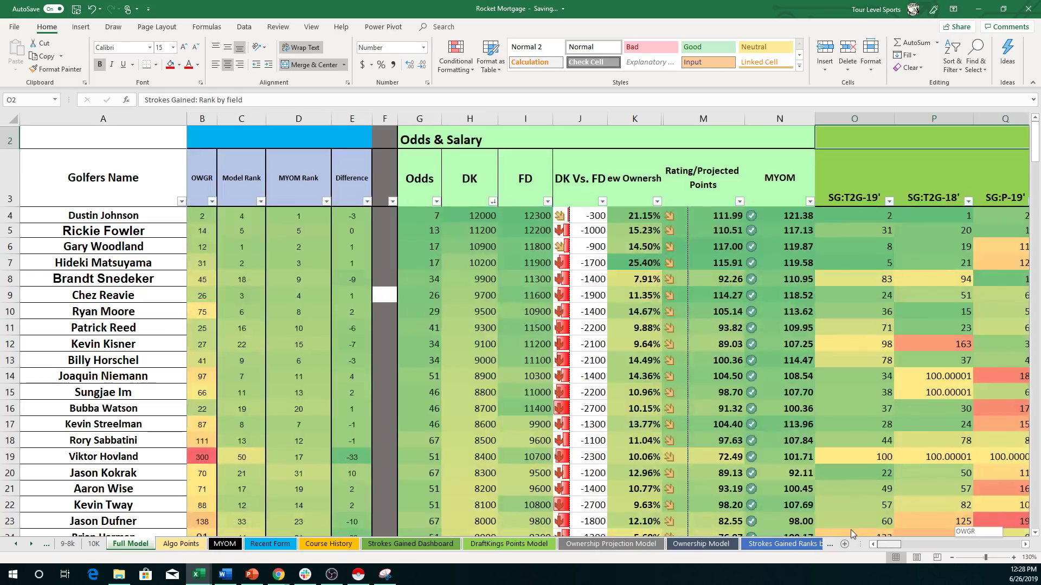
{"action": "left_click", "coordinate": [740, 201]}
{"action": "key", "text": "Escape"}
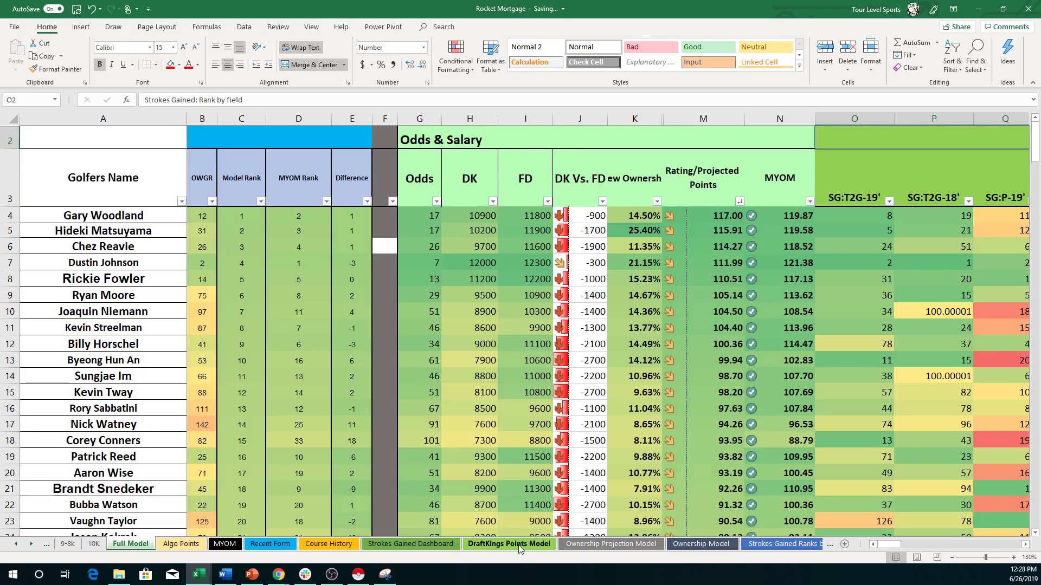
{"action": "left_click", "coordinate": [225, 544]}
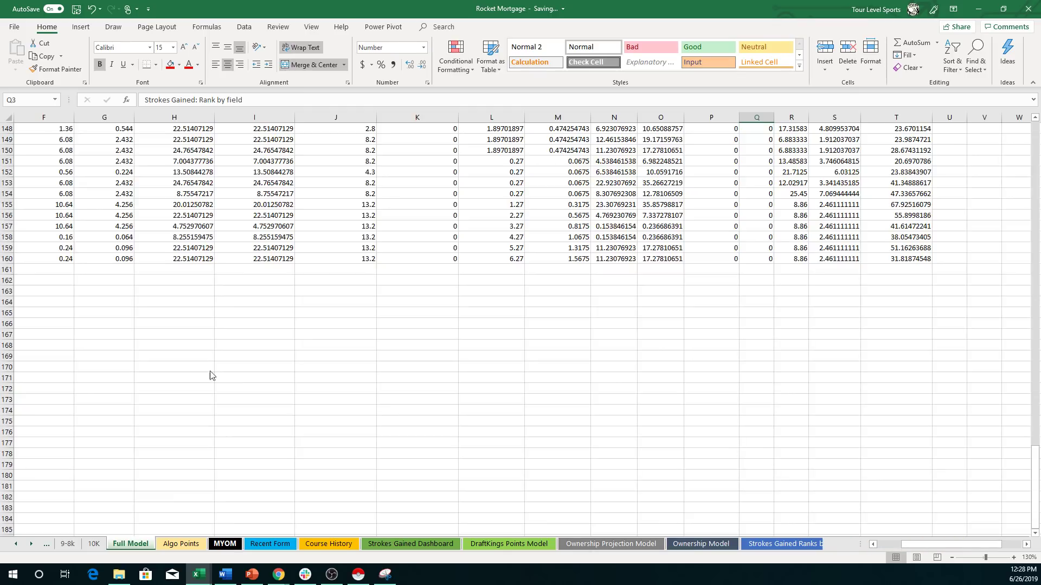
{"action": "scroll", "coordinate": [216, 323], "scroll_direction": "up", "scroll_amount": 5}
{"action": "scroll", "coordinate": [216, 323], "scroll_direction": "up", "scroll_amount": 5}
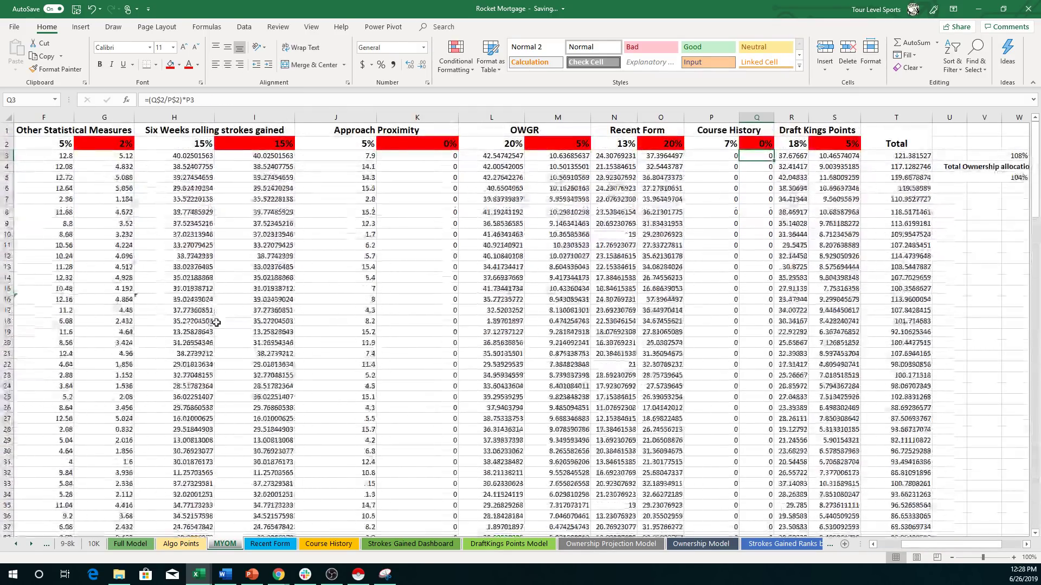
{"action": "left_click_drag", "start_coordinate": [923, 544], "coordinate": [892, 544]}
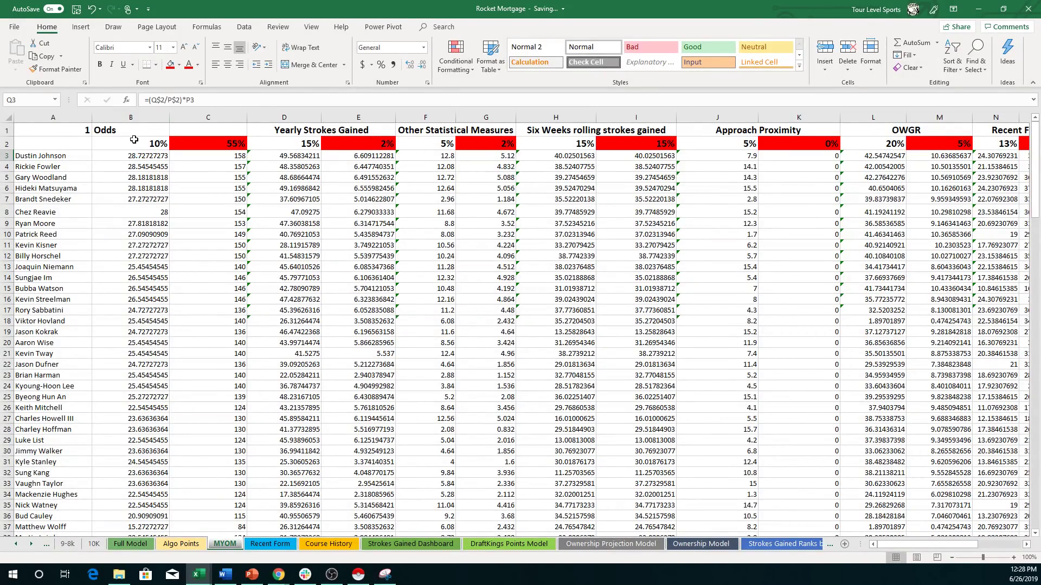
{"action": "left_click", "coordinate": [222, 145]}
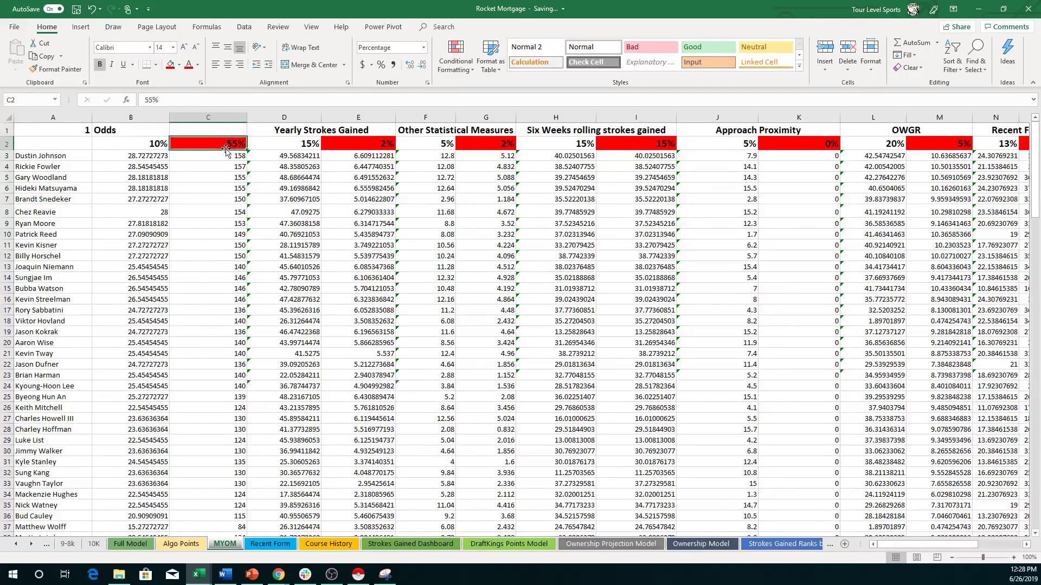
{"action": "left_click", "coordinate": [130, 544]}
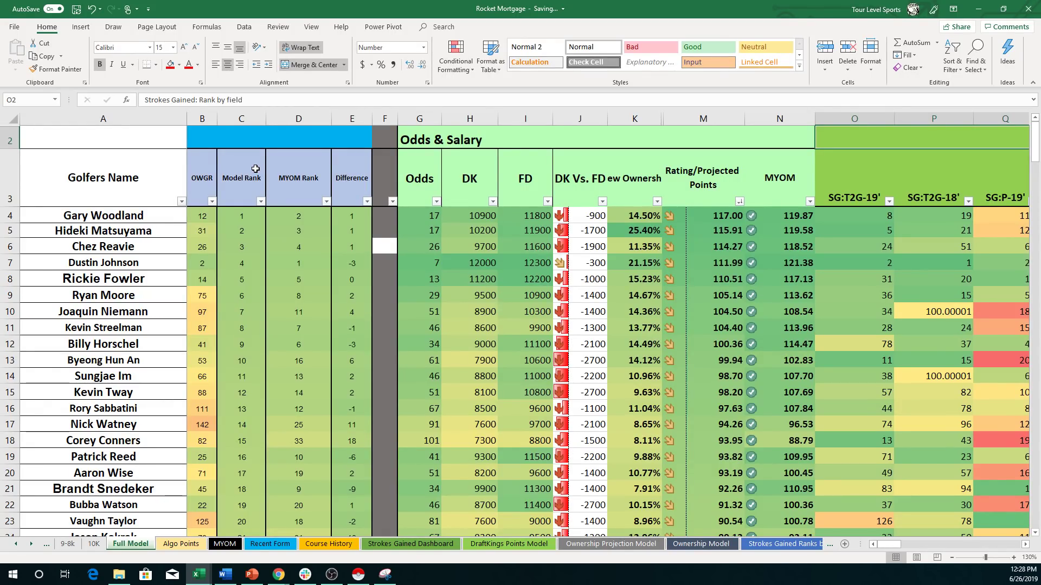
- Check the MYOM sheet, then on Full Model select Rickie Fowler's row
{"action": "left_click", "coordinate": [326, 202]}
{"action": "key", "text": "Escape"}
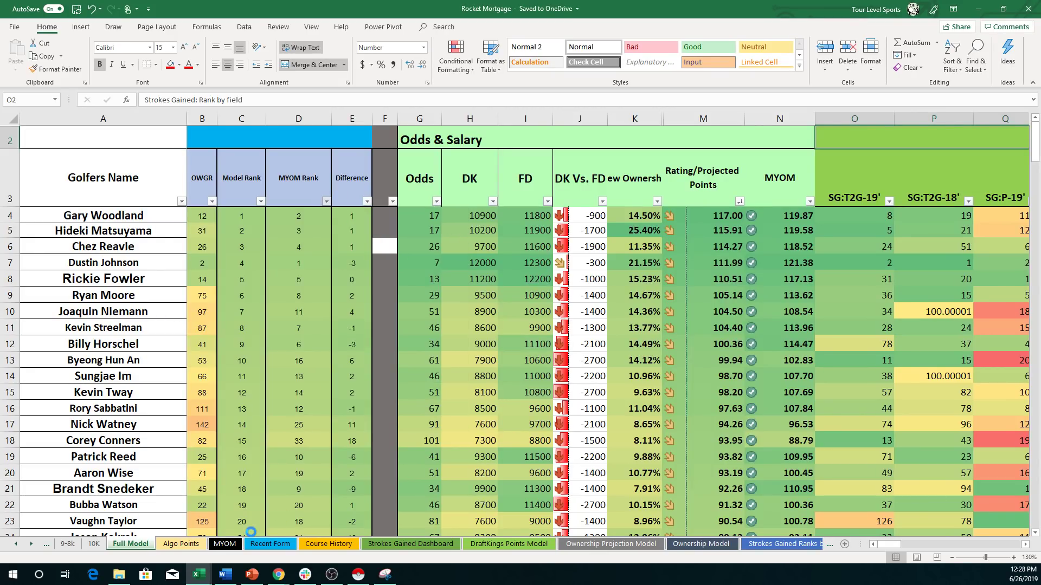
{"action": "left_click", "coordinate": [225, 545]}
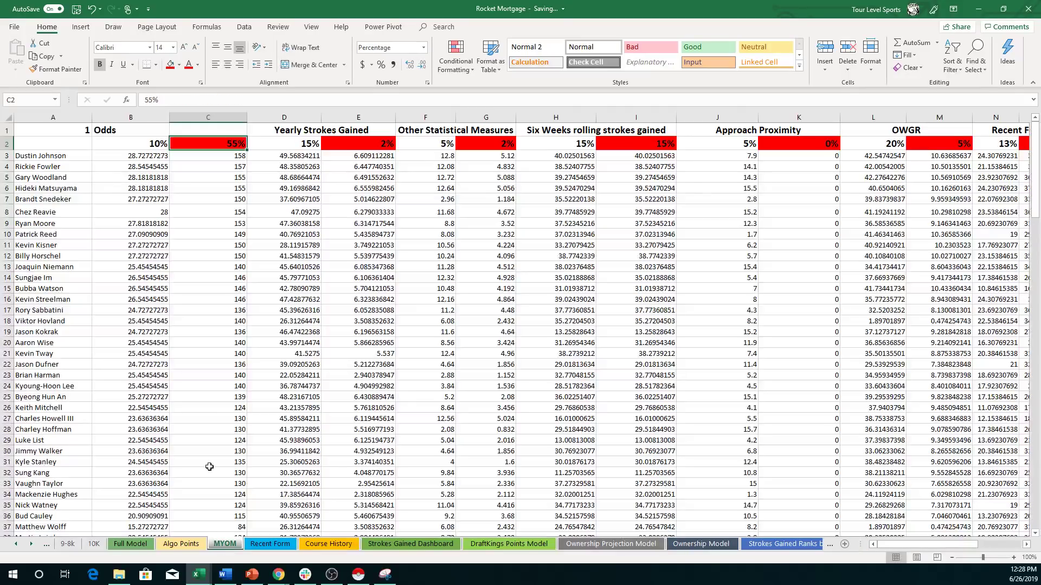
{"action": "left_click", "coordinate": [133, 549]}
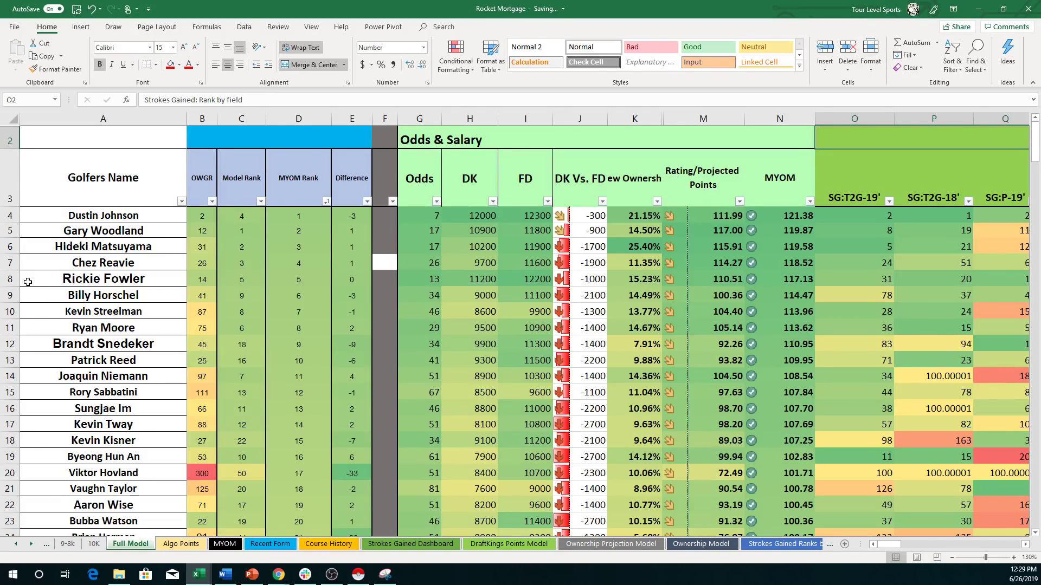
{"action": "left_click", "coordinate": [9, 277]}
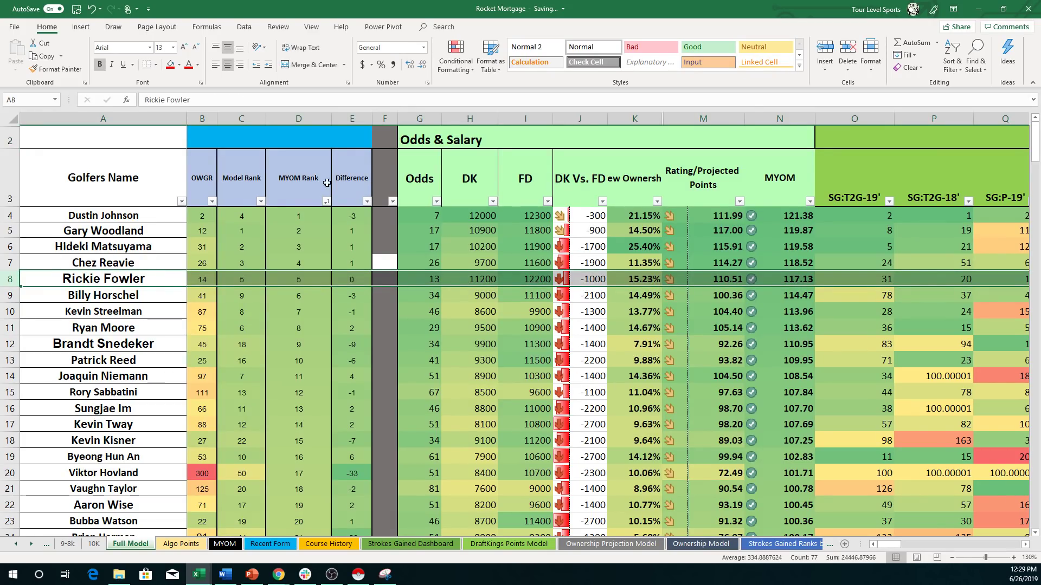
- Sort the Full Model table by Model Rank, then by MYOM Rank smallest to largest
{"action": "left_click", "coordinate": [259, 202]}
{"action": "left_click", "coordinate": [258, 203]}
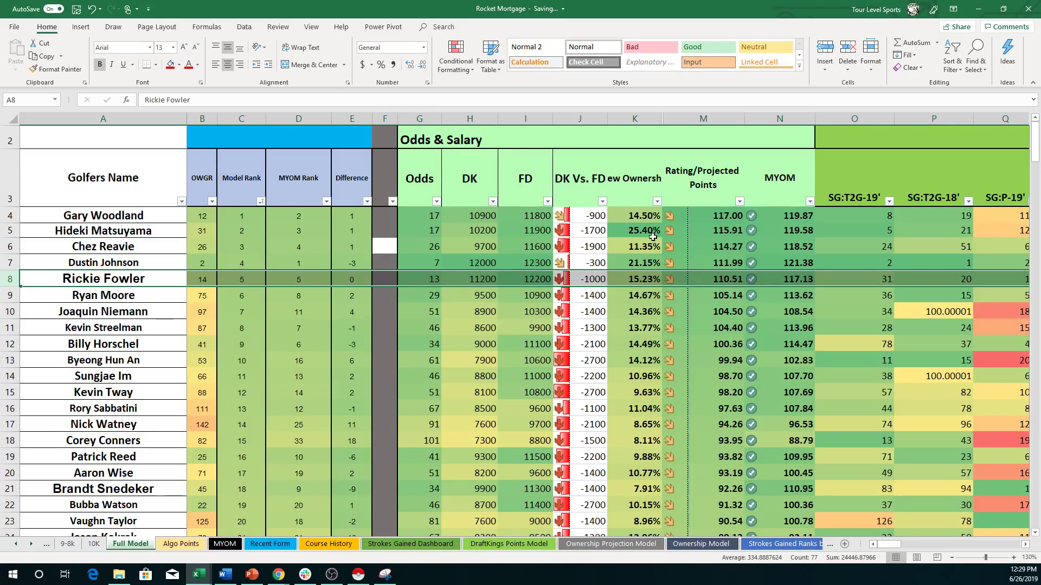
{"action": "left_click", "coordinate": [327, 201]}
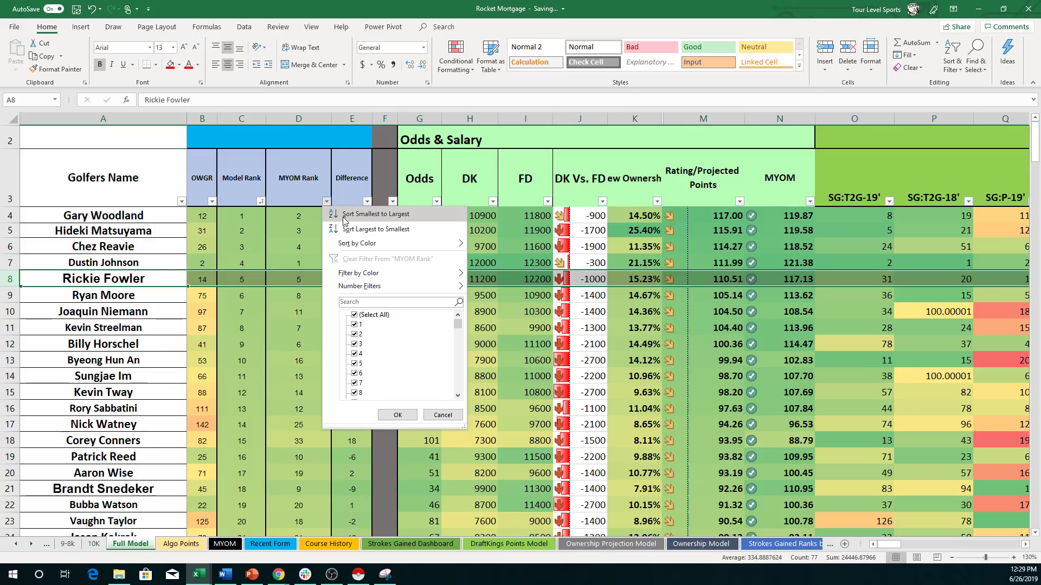
{"action": "left_click", "coordinate": [344, 215]}
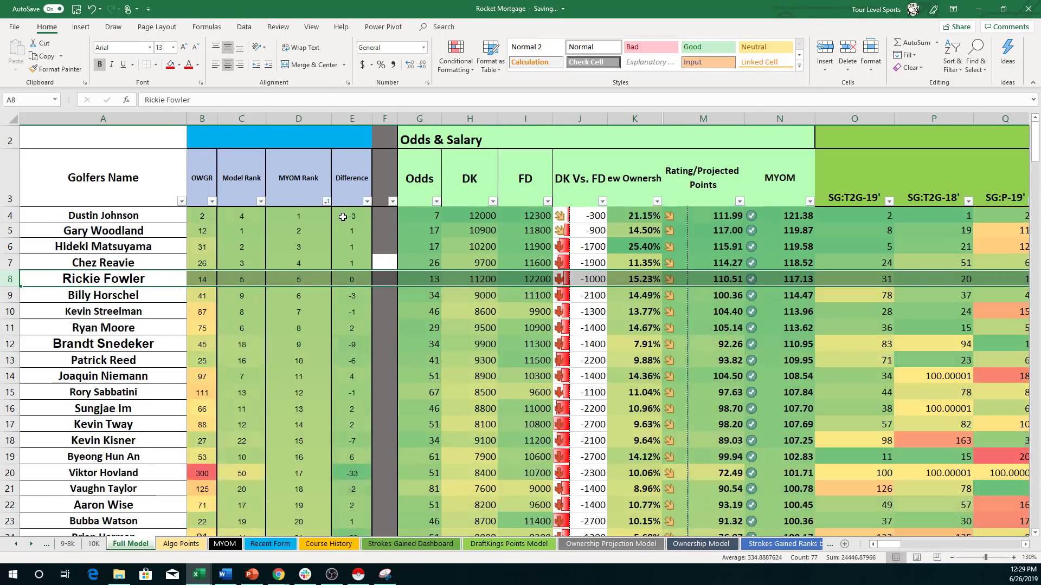